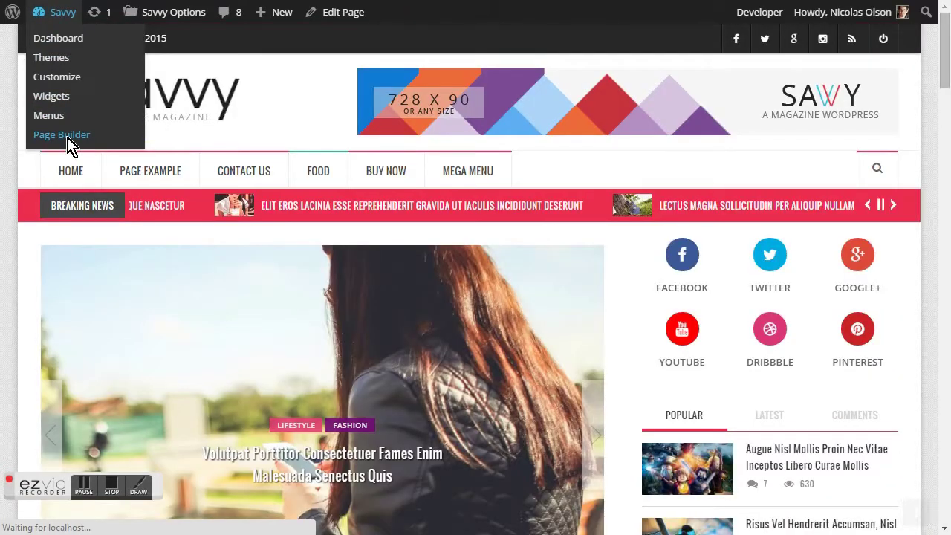
# Step: Create a new Page Builder template named "Example Page 2"
pyautogui.click(67, 136)
pyautogui.click(468, 171)
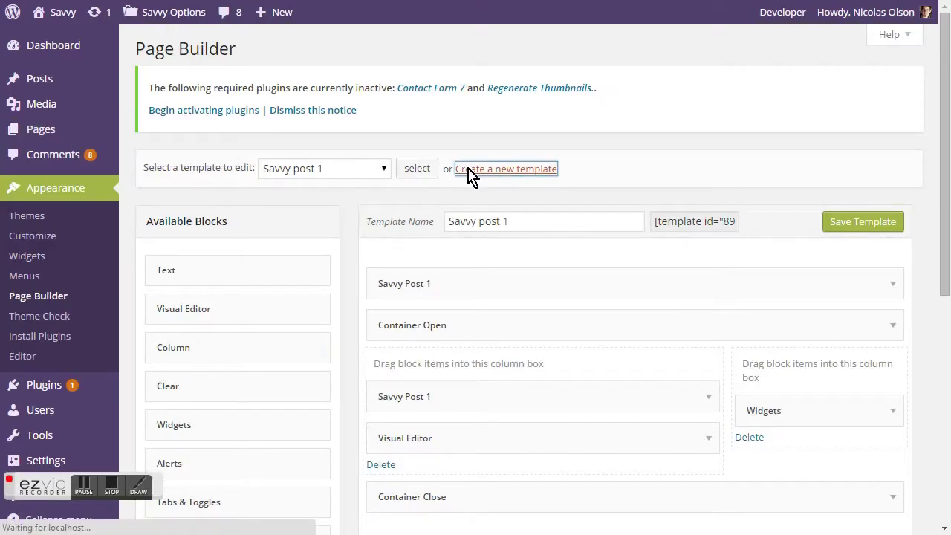
pyautogui.click(453, 221)
pyautogui.write('E')
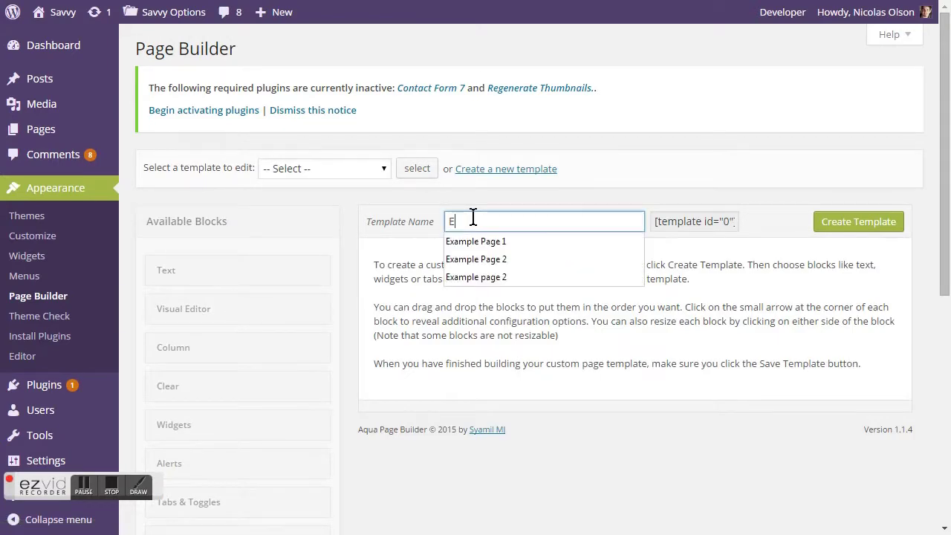
pyautogui.write('xample Page 2')
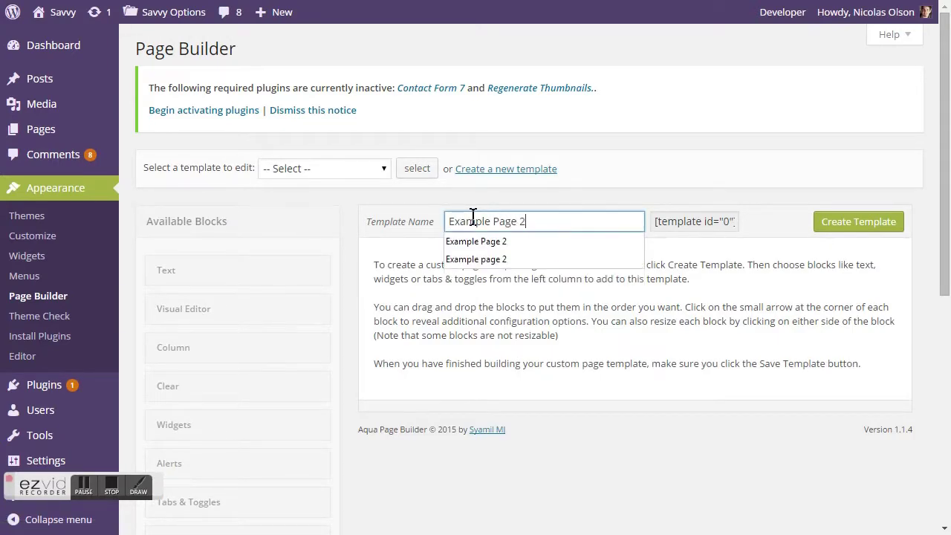
pyautogui.click(858, 221)
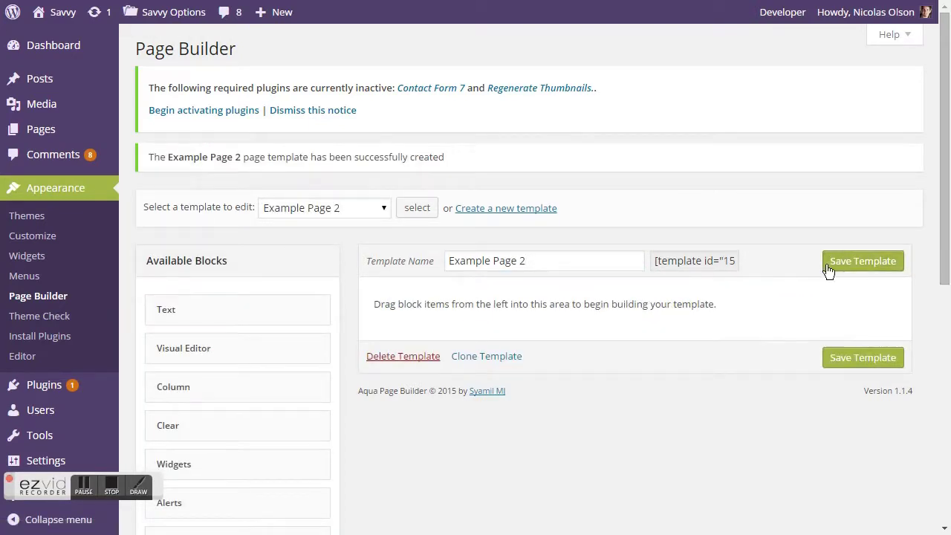
# Step: Add a new page titled "Example Page 2" and insert the Example Page 2 template into its content
pyautogui.click(41, 130)
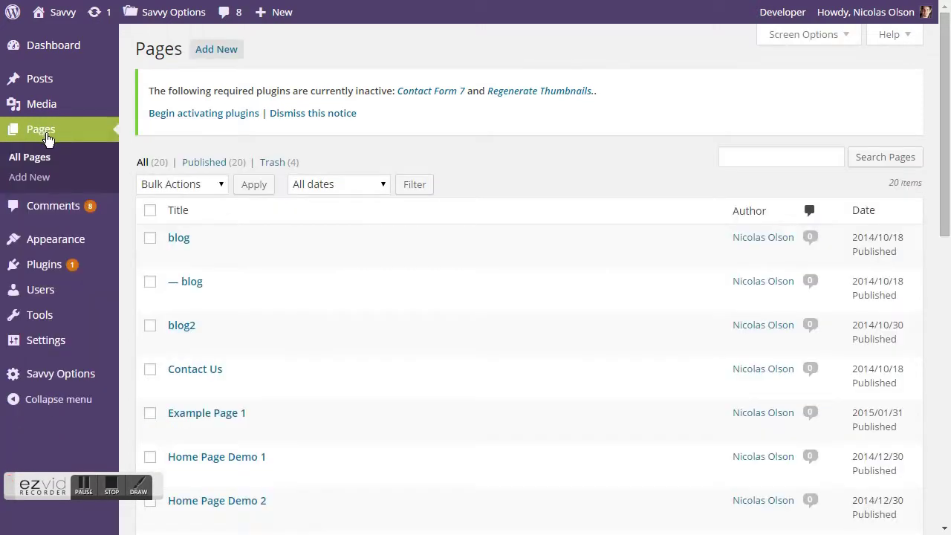
pyautogui.click(226, 50)
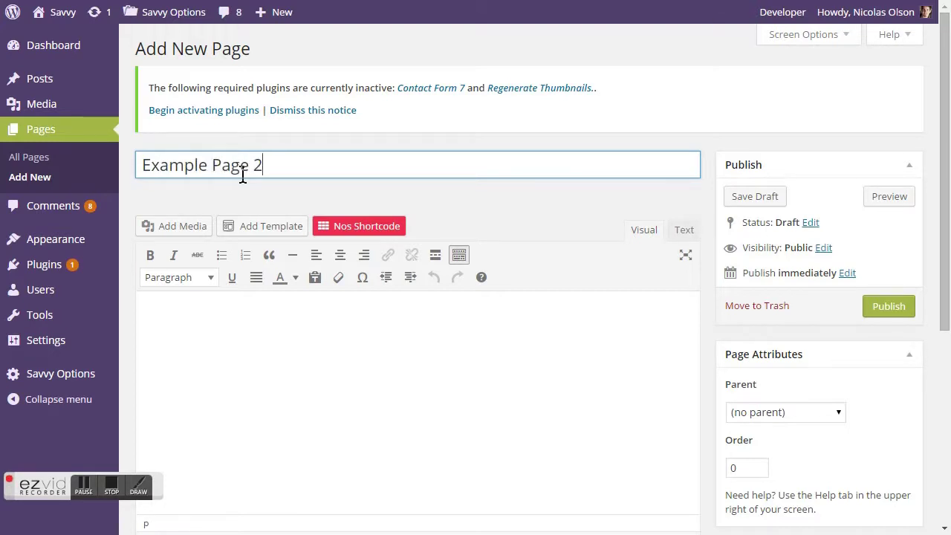
pyautogui.click(243, 226)
pyautogui.click(418, 144)
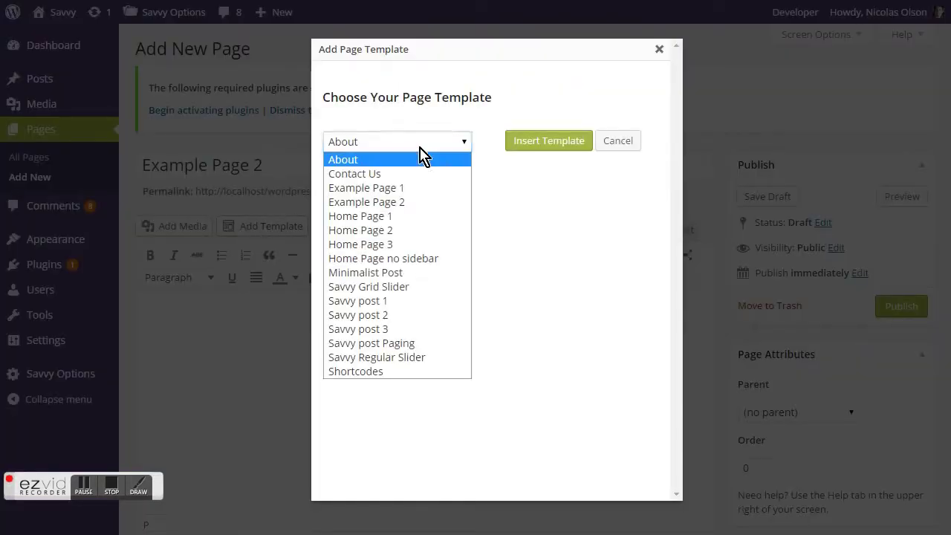
pyautogui.click(401, 202)
pyautogui.click(527, 146)
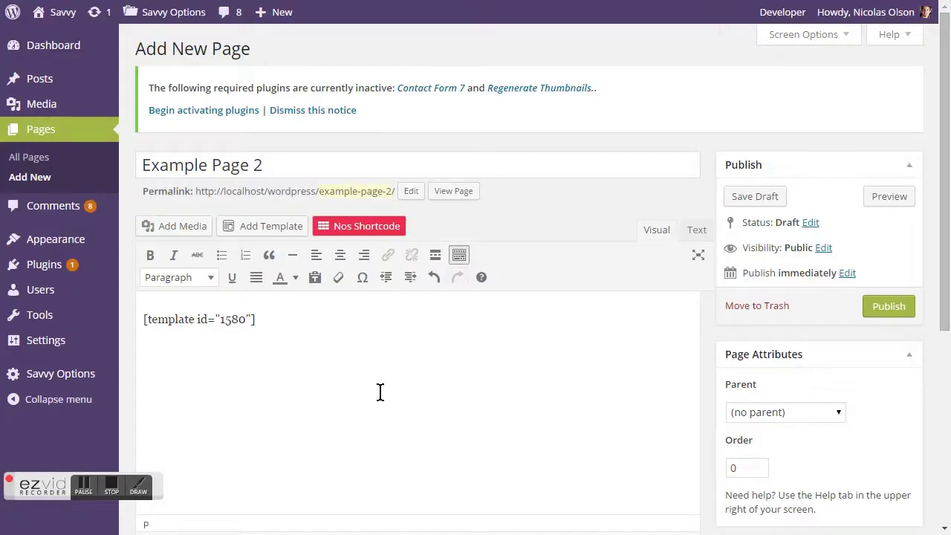
# Step: Check the page's remaining settings and publish Example Page 2
pyautogui.scroll(-4, 382, 388)
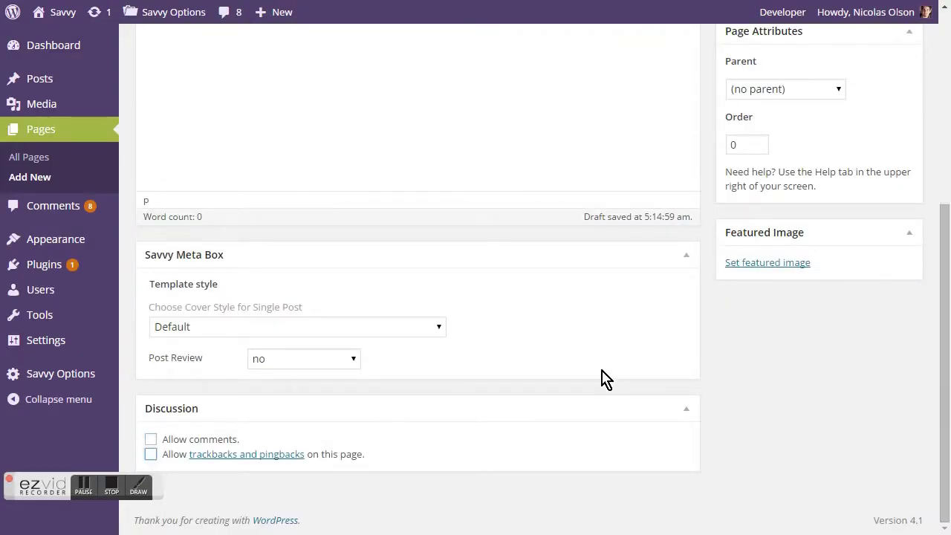
pyautogui.scroll(4, 606, 379)
pyautogui.click(869, 308)
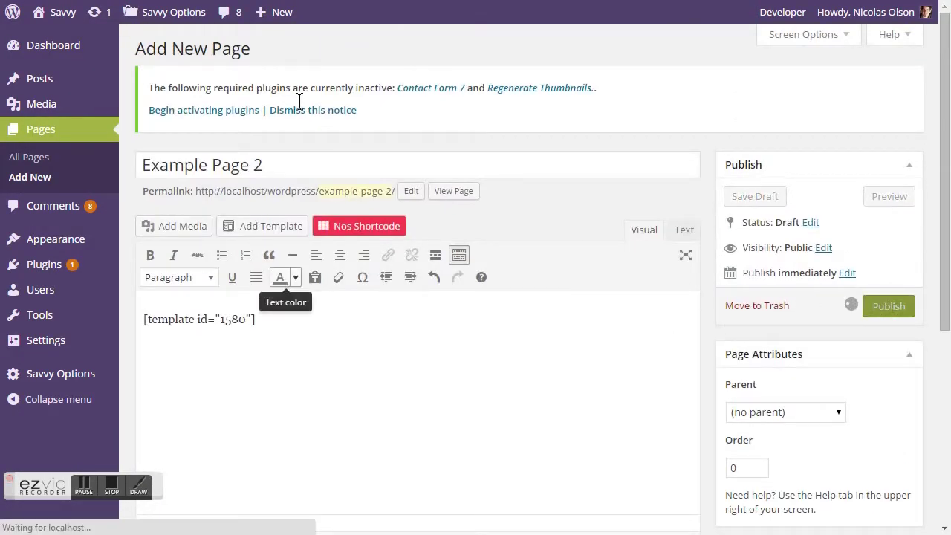
# Step: Add the Example Page 2 page to the Menu Nav (Primary Menu) navigation menu
pyautogui.moveTo(91, 243)
pyautogui.click(172, 303)
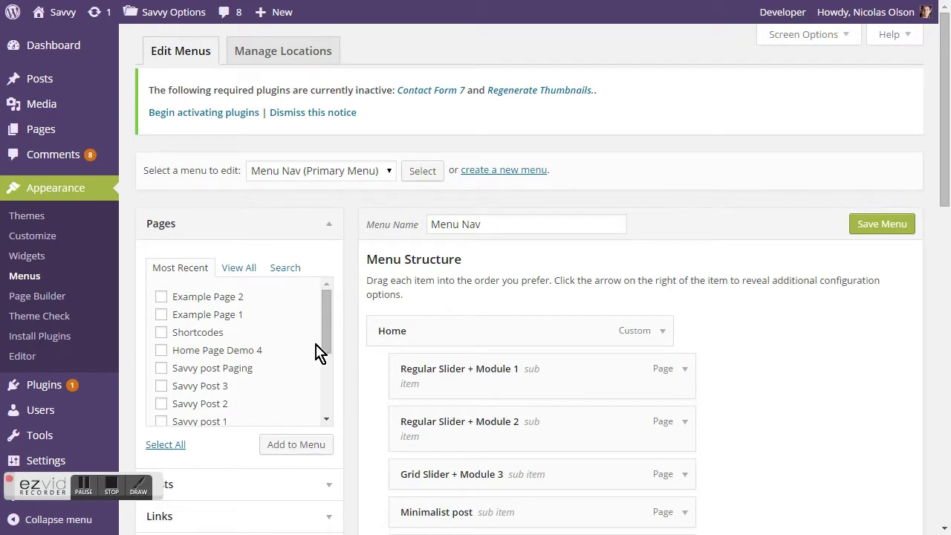
pyautogui.click(279, 448)
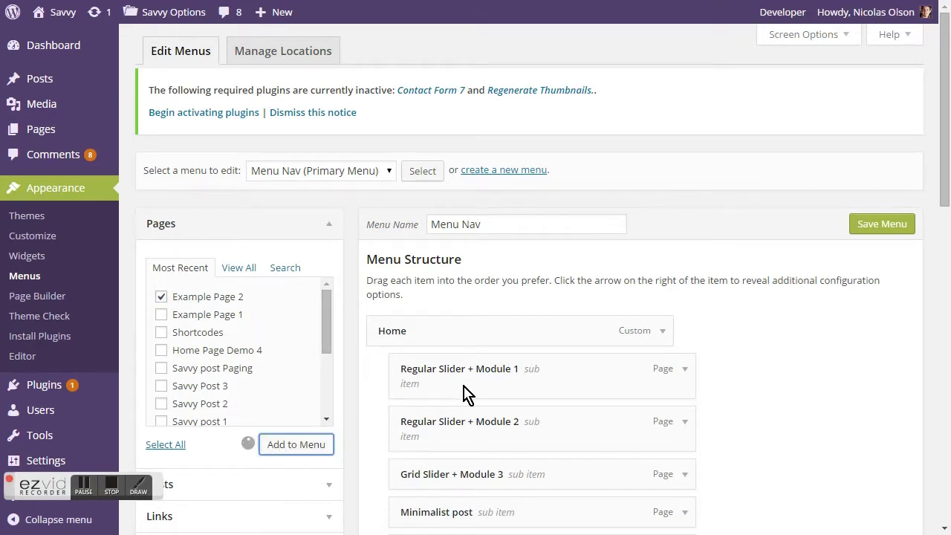
# Step: Move the Example Page 2 menu item up under Page Example as a sub item and save the menu
pyautogui.scroll(-10, 754, 441)
pyautogui.scroll(3, 478, 495)
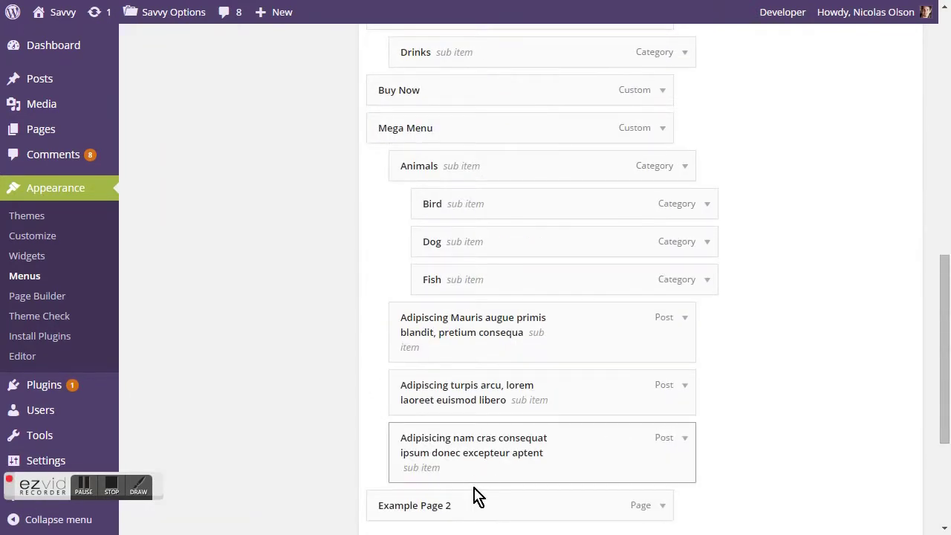
pyautogui.moveTo(459, 495); pyautogui.dragTo(480, 153)
pyautogui.scroll(-5, 832, 309)
pyautogui.click(872, 459)
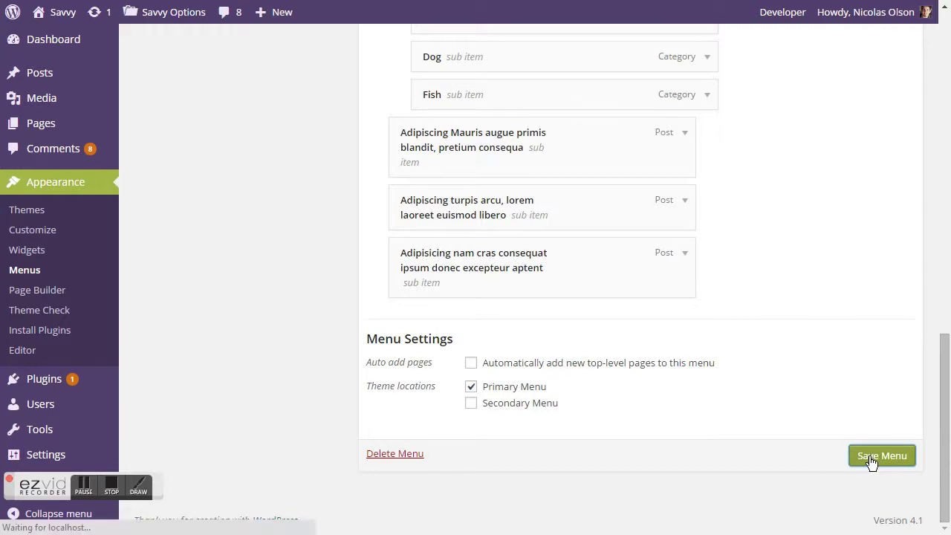
# Step: Visit the site and view Example Page 2 from the Page Example navigation entry
pyautogui.click(66, 13)
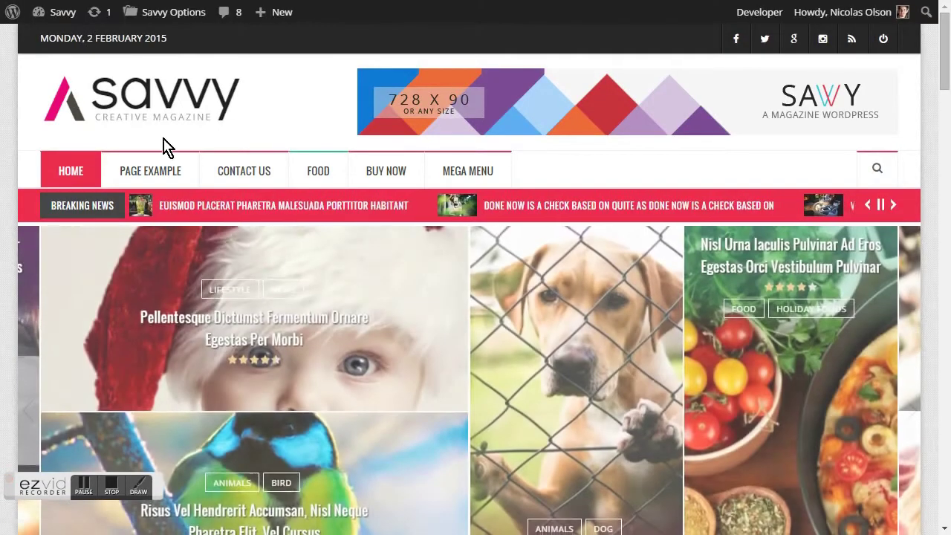
pyautogui.moveTo(150, 171)
pyautogui.click(156, 242)
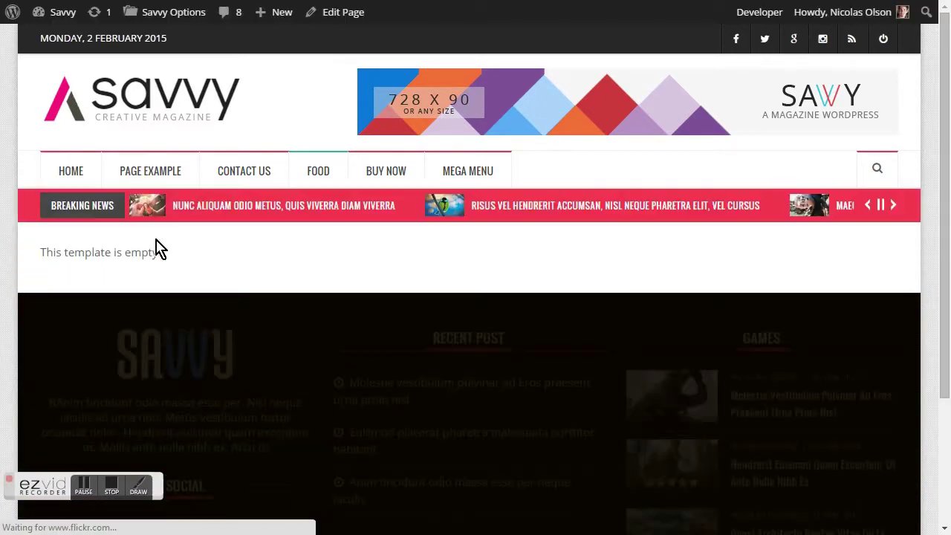
# Step: Examine the layout of the Regular Slider + Module 2 demo home page, from slider to post lists and sidebar
pyautogui.moveTo(97, 180)
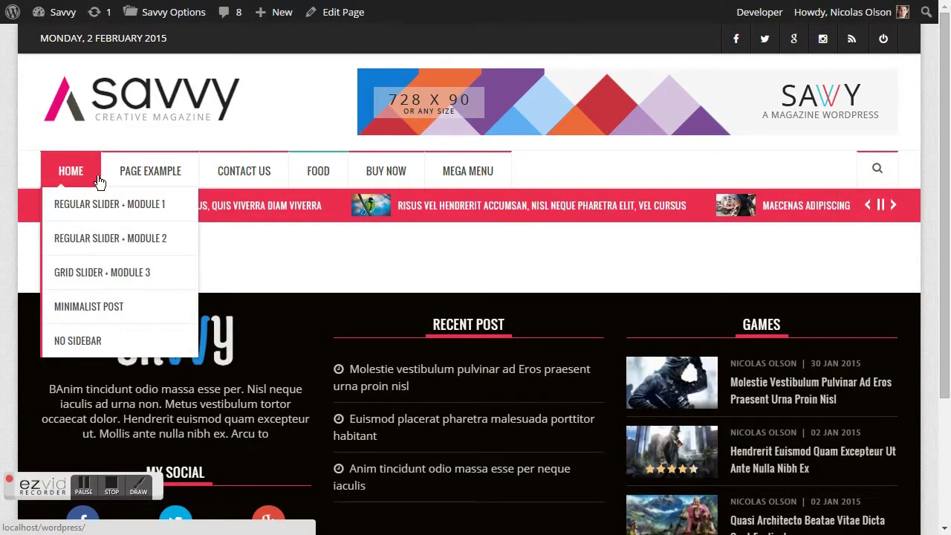
pyautogui.click(105, 243)
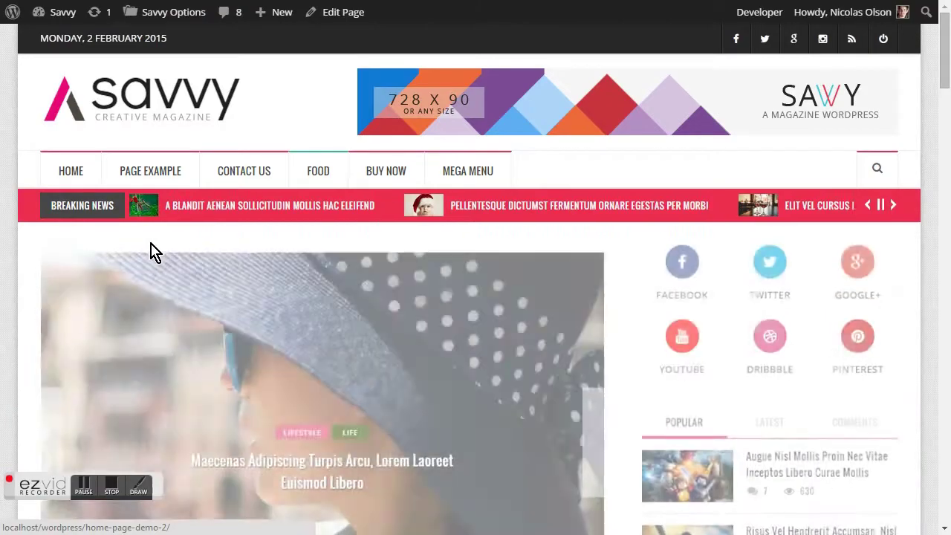
pyautogui.scroll(-10, 538, 392)
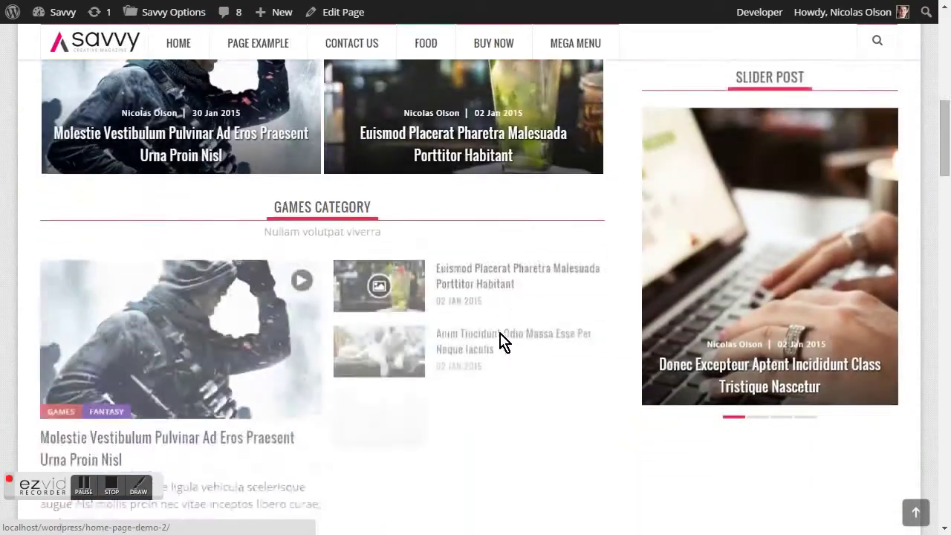
pyautogui.scroll(-15, 499, 343)
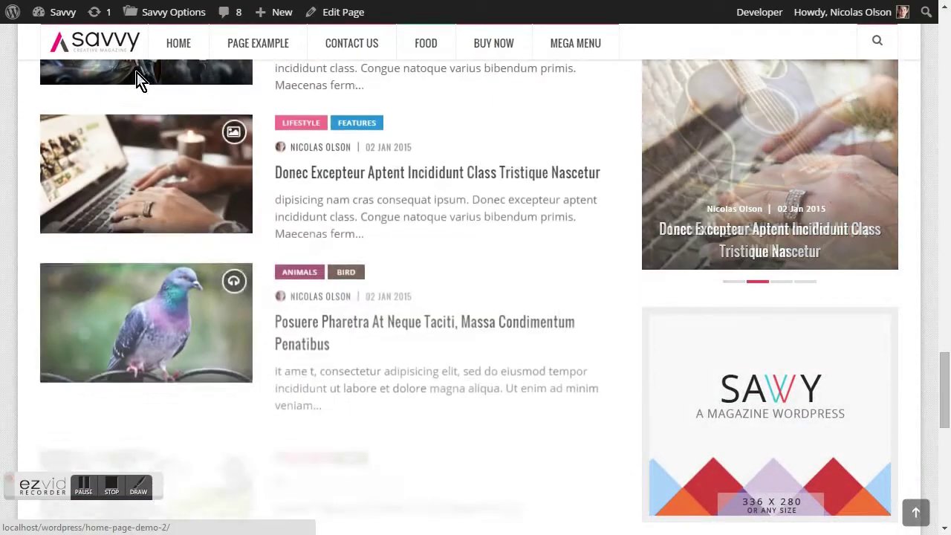
# Step: Return to the Page Builder and add full-width Container Open and Container Close blocks to the Example Page 2 template
pyautogui.moveTo(60, 12)
pyautogui.click(71, 138)
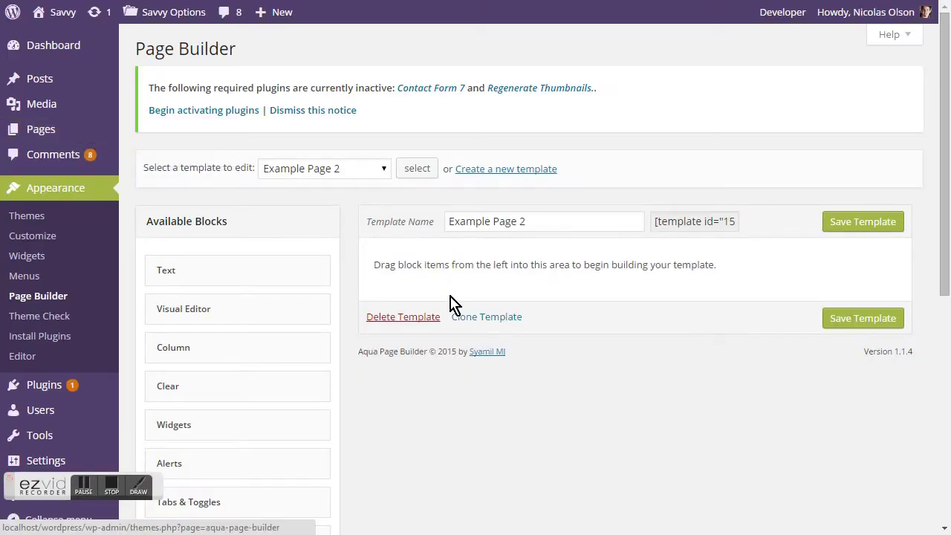
pyautogui.scroll(-1, 240, 410)
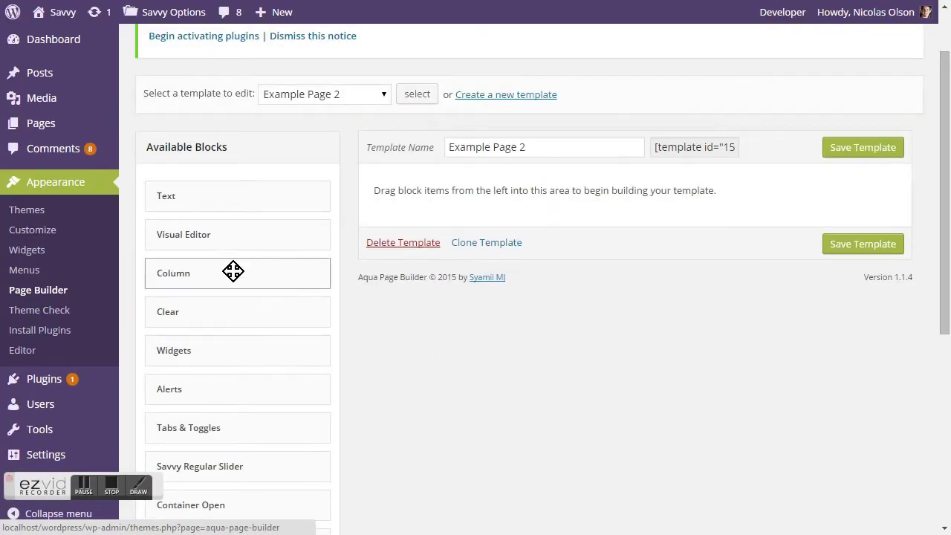
pyautogui.scroll(-1, 199, 399)
pyautogui.moveTo(198, 418); pyautogui.dragTo(924, 159)
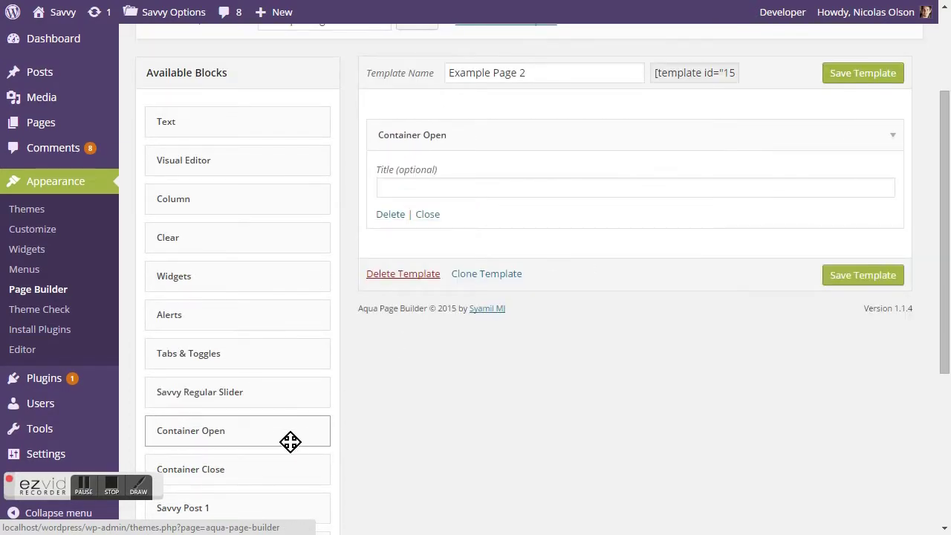
pyautogui.moveTo(261, 466); pyautogui.dragTo(456, 240)
pyautogui.moveTo(624, 276); pyautogui.dragTo(896, 277)
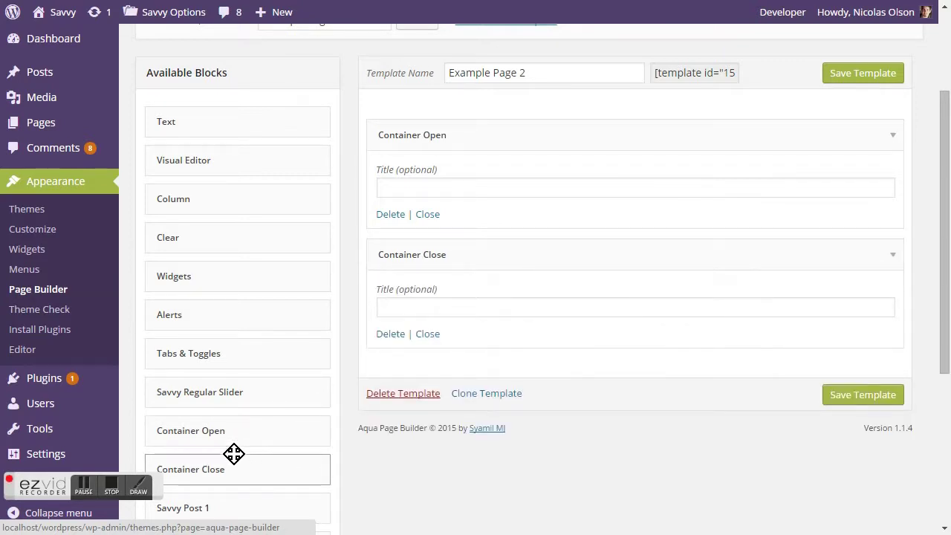
# Step: Insert a column between the Container Open and Container Close blocks, collapse both blocks, and widen the column to about two thirds
pyautogui.moveTo(233, 208); pyautogui.dragTo(460, 245)
pyautogui.click(892, 137)
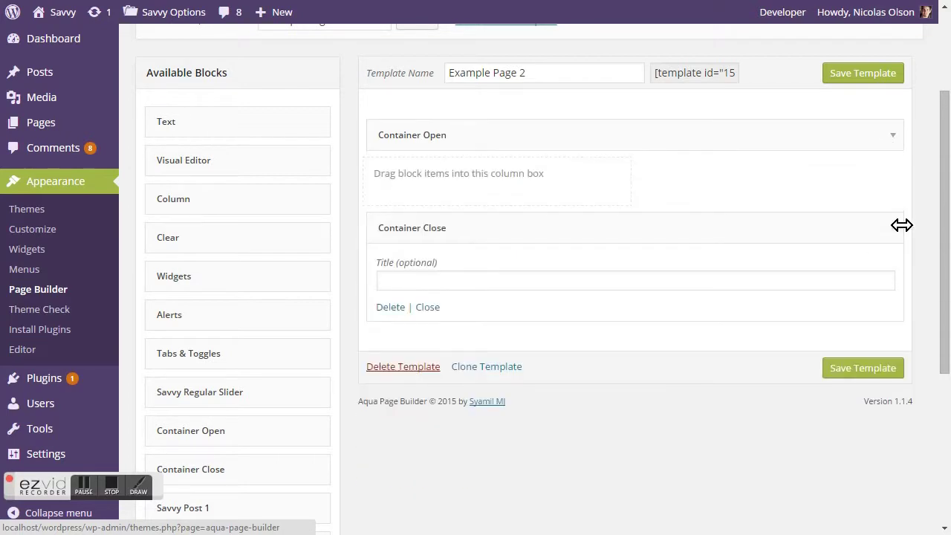
pyautogui.click(893, 229)
pyautogui.moveTo(628, 181); pyautogui.dragTo(750, 182)
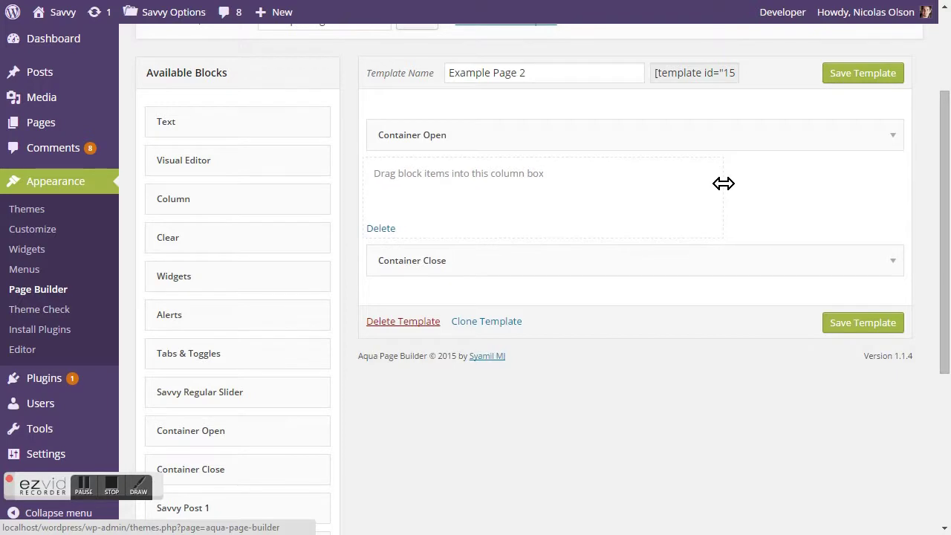
# Step: Add a second column about one third wide beside the wide column and place a collapsed Widgets block in it
pyautogui.moveTo(225, 205); pyautogui.dragTo(440, 183)
pyautogui.moveTo(628, 177); pyautogui.dragTo(551, 179)
pyautogui.moveTo(437, 170); pyautogui.dragTo(843, 234)
pyautogui.moveTo(227, 275); pyautogui.dragTo(823, 213)
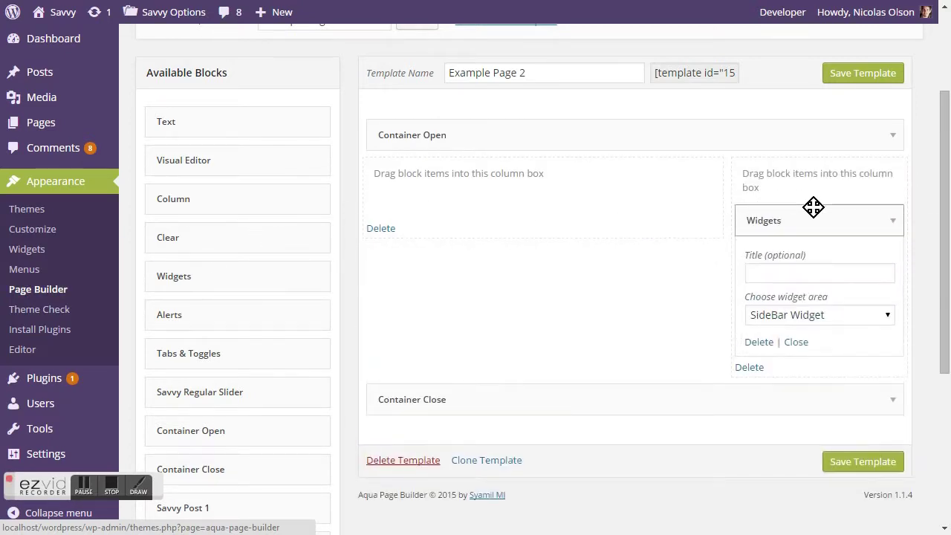
pyautogui.click(894, 222)
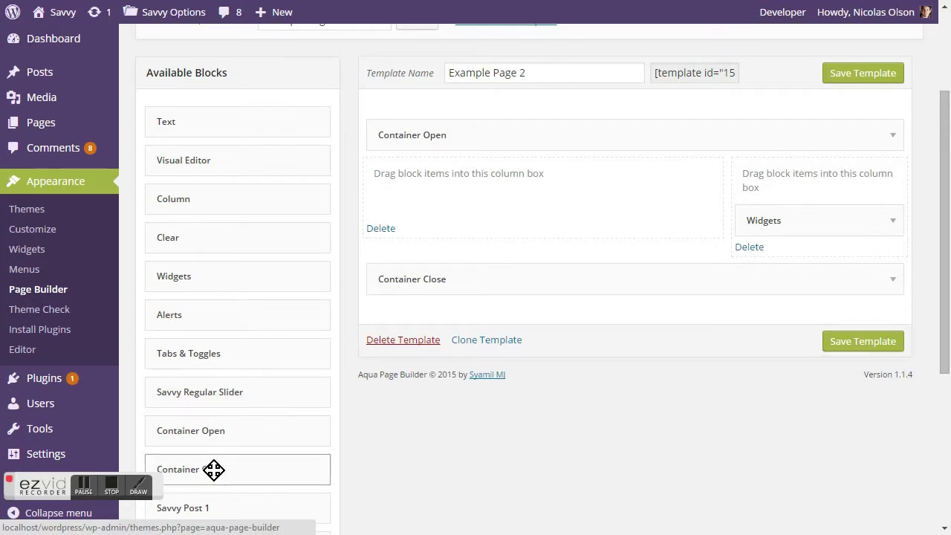
# Step: Add a Savvy Regular Slider block to the wide column and stretch it to the column's full width
pyautogui.scroll(-1, 212, 469)
pyautogui.scroll(-1, 214, 471)
pyautogui.moveTo(223, 243); pyautogui.dragTo(495, 57)
pyautogui.scroll(1, 613, 179)
pyautogui.moveTo(631, 185); pyautogui.dragTo(708, 186)
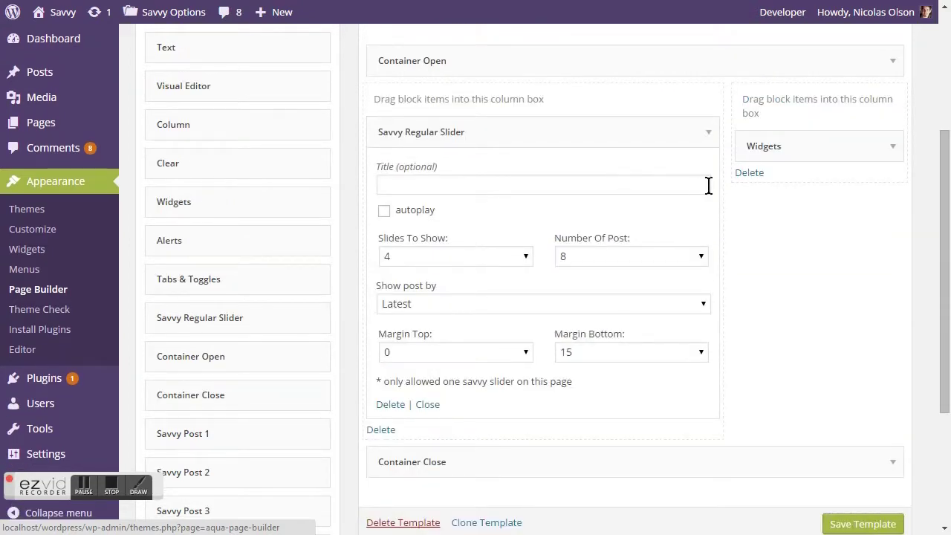
# Step: Set the slider to show 1 slide and 6 posts from the Lifestyle category
pyautogui.click(472, 263)
pyautogui.click(432, 276)
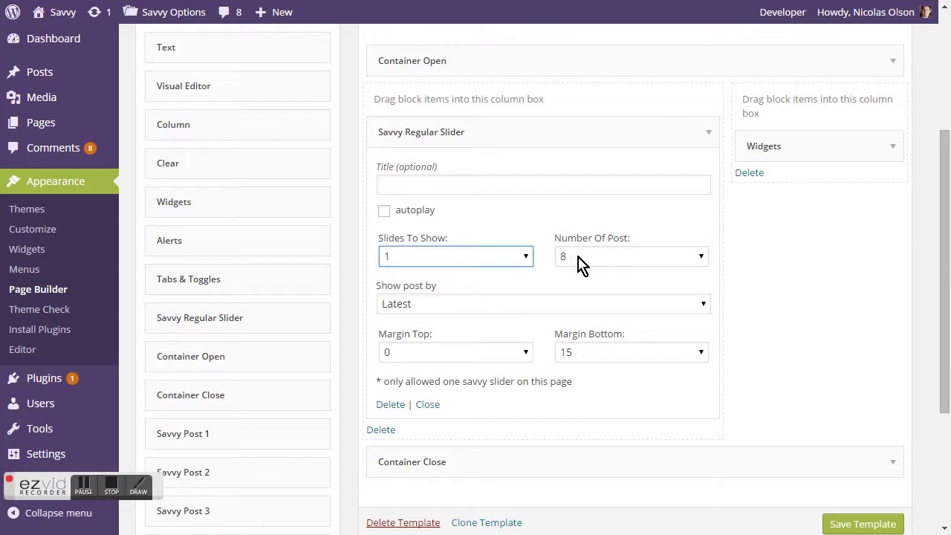
pyautogui.click(580, 262)
pyautogui.click(568, 343)
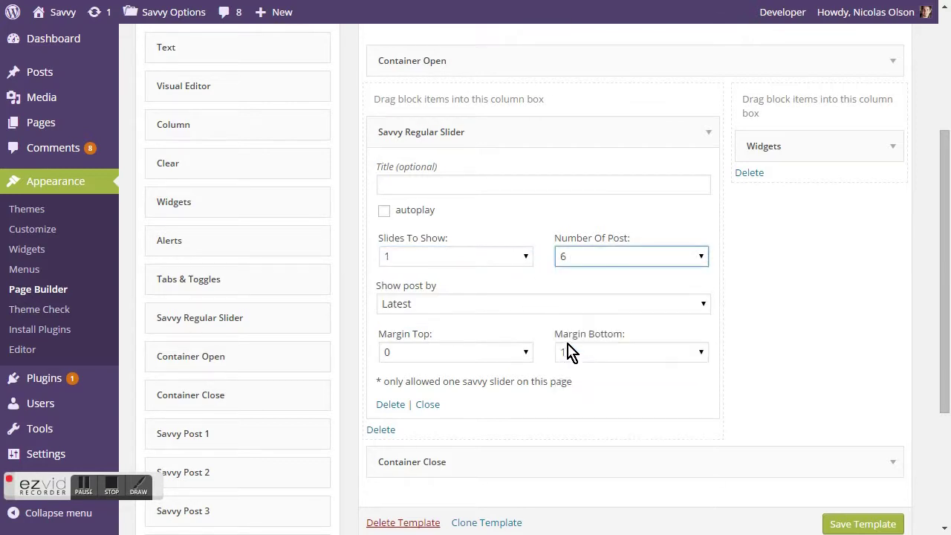
pyautogui.click(418, 306)
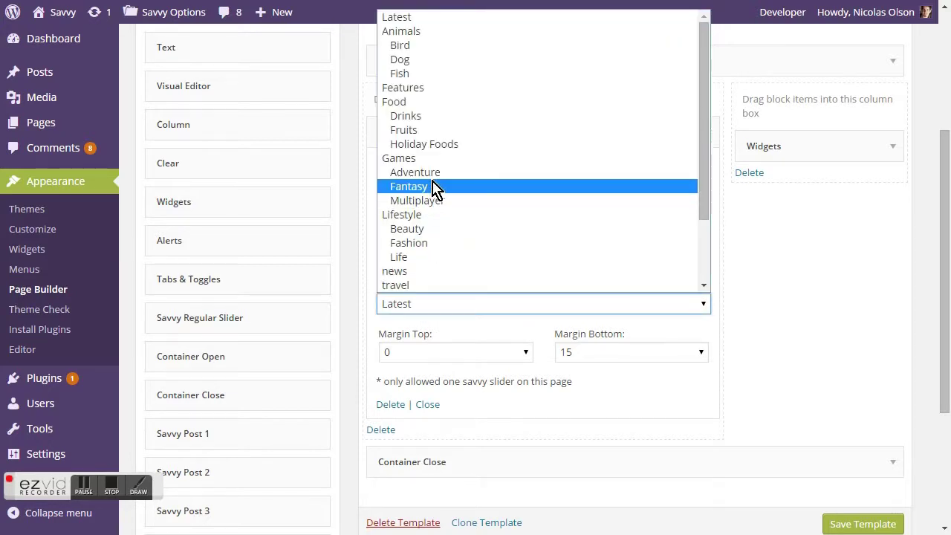
pyautogui.click(418, 216)
# Step: Choose the slider's top and bottom margins and collapse its settings
pyautogui.click(467, 353)
pyautogui.click(450, 397)
pyautogui.click(607, 355)
pyautogui.click(578, 370)
pyautogui.click(709, 133)
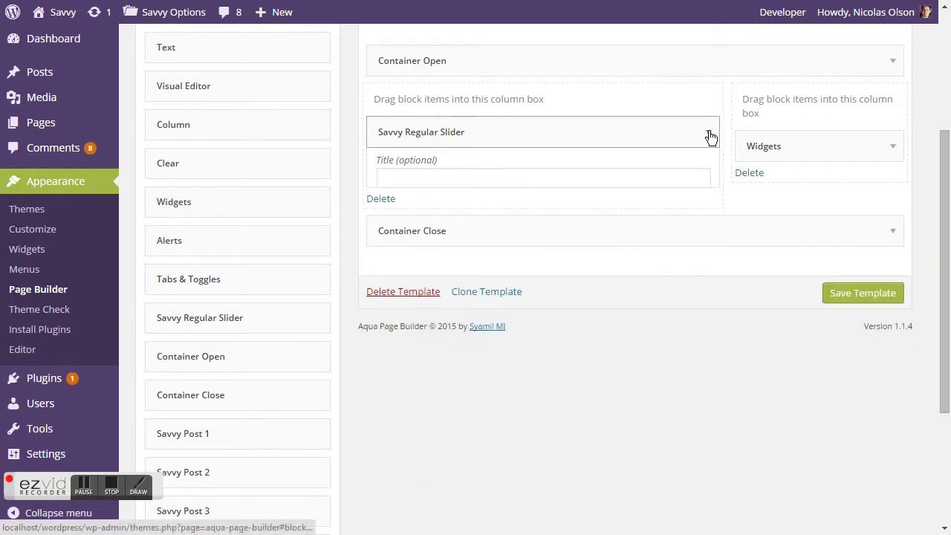
# Step: Add a Savvy Post 3 block below the slider in the wide column at the column's full width
pyautogui.moveTo(234, 501); pyautogui.dragTo(416, 172)
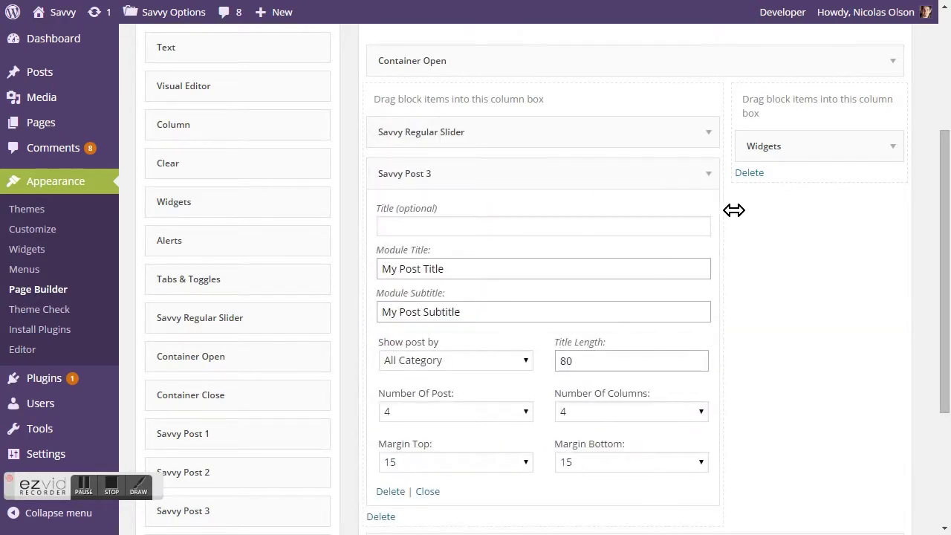
pyautogui.scroll(-1, 540, 359)
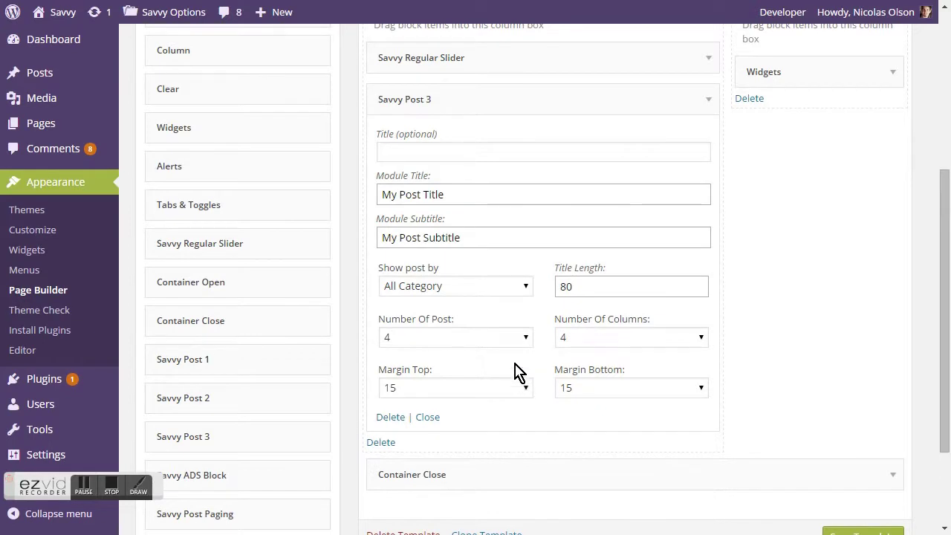
# Step: Set the Savvy Post 3 block's top margin to 0 and have it show 2 posts in 2 columns
pyautogui.click(507, 390)
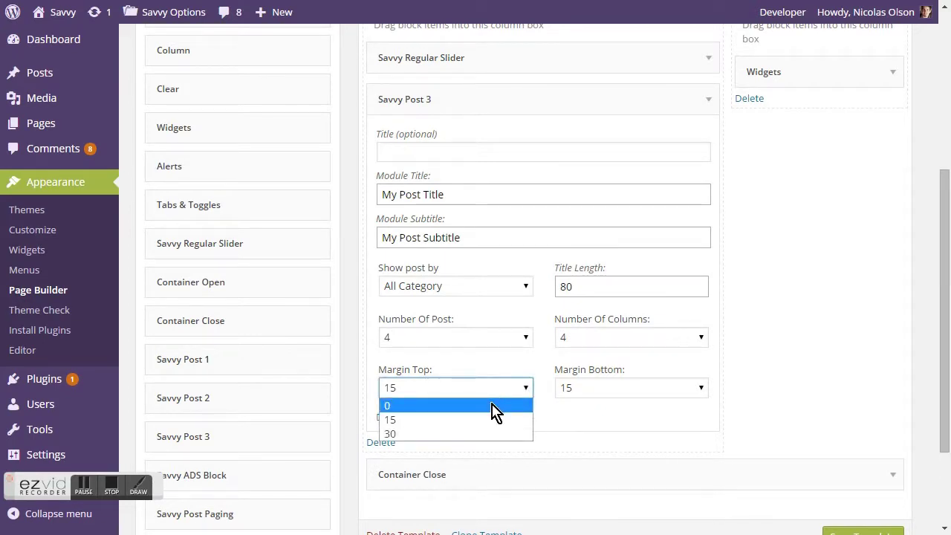
pyautogui.click(493, 406)
pyautogui.click(502, 343)
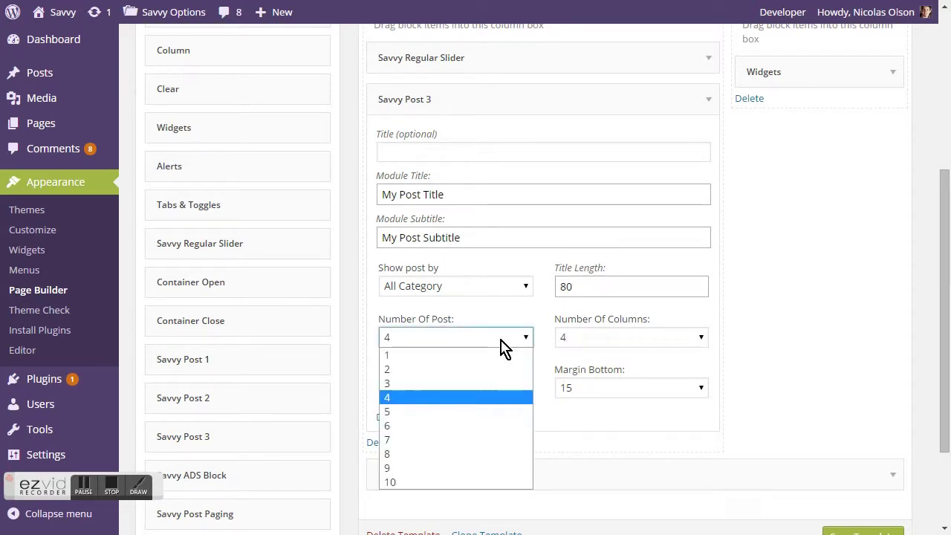
pyautogui.click(475, 369)
pyautogui.click(599, 339)
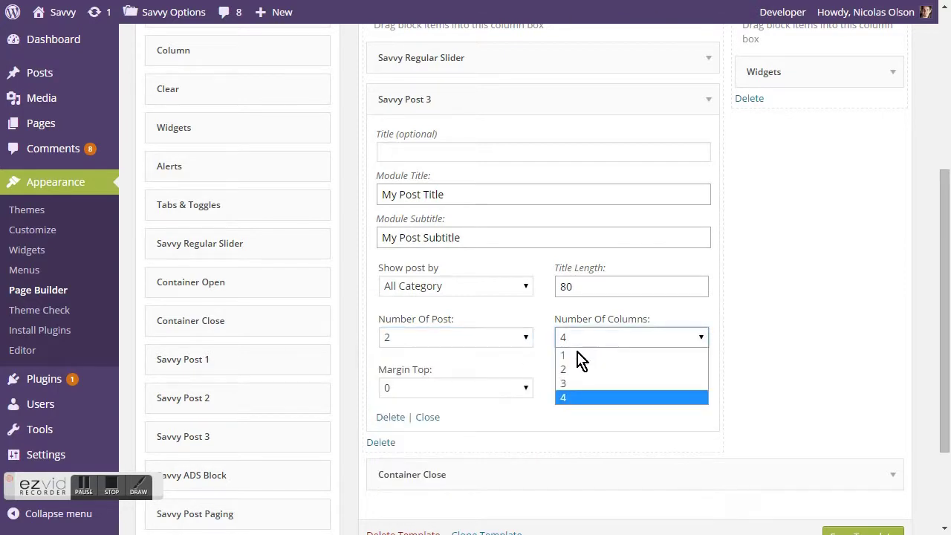
pyautogui.click(569, 369)
# Step: Show posts from the Features category in the Savvy Post 3 block, clear its module title and collapse its settings
pyautogui.click(511, 296)
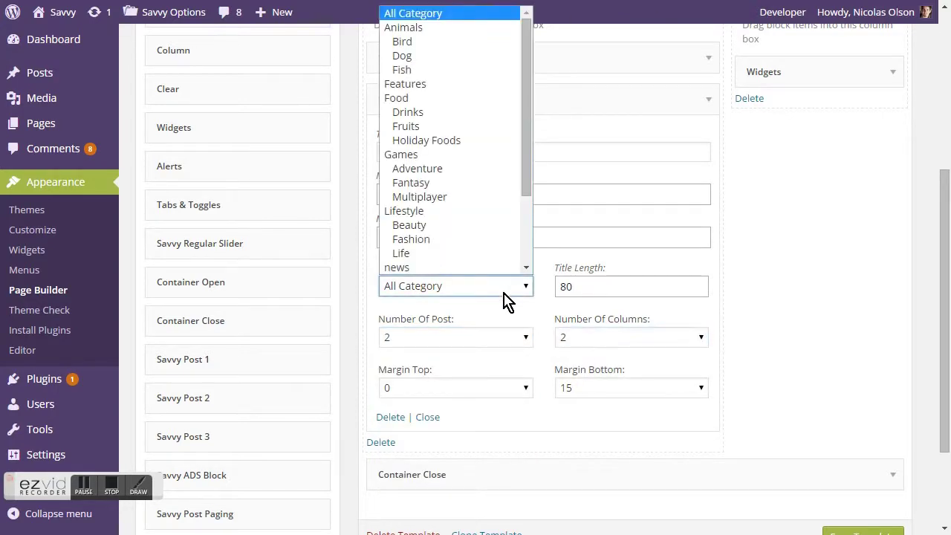
pyautogui.click(449, 96)
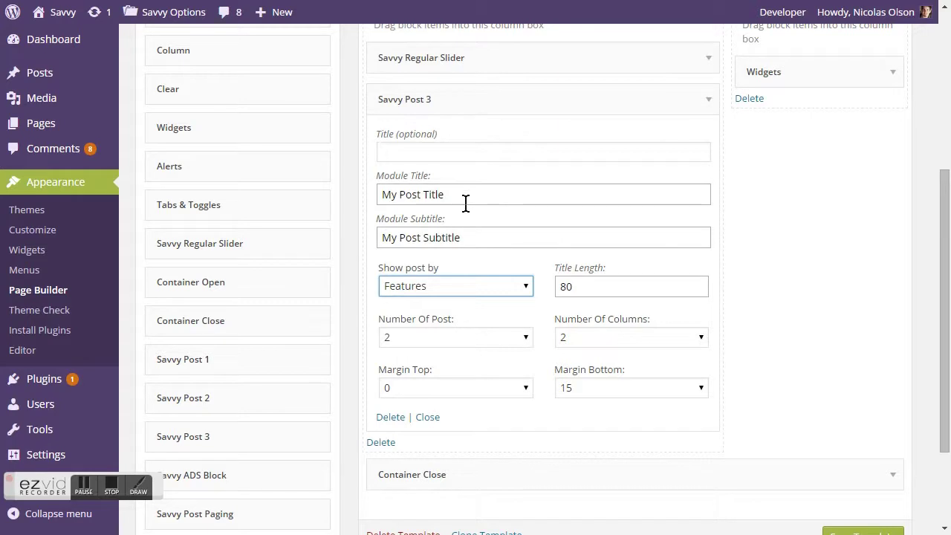
pyautogui.moveTo(465, 202); pyautogui.dragTo(358, 195)
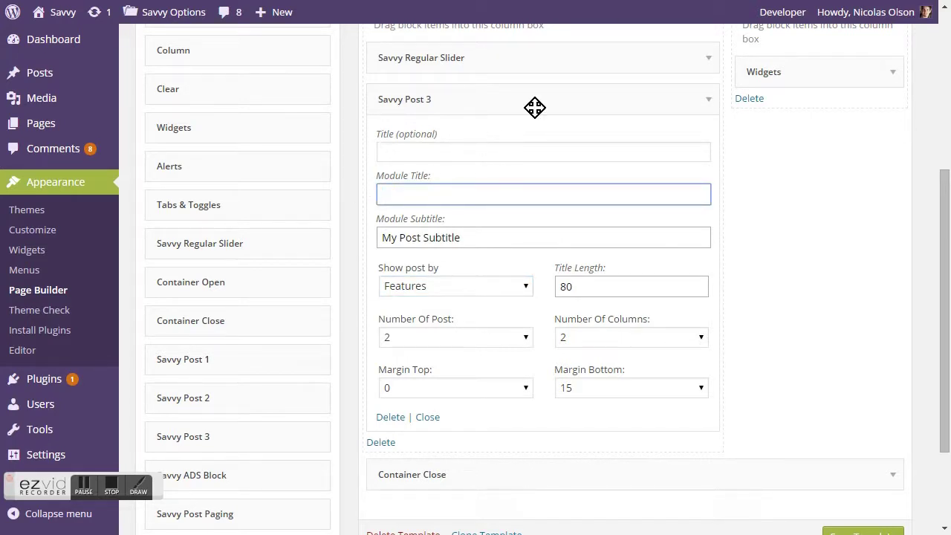
pyautogui.click(709, 102)
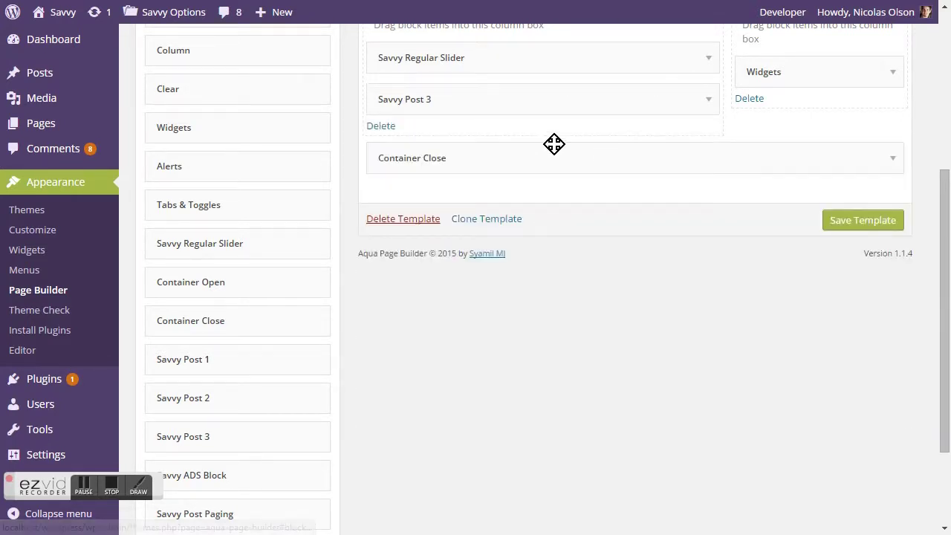
# Step: Add a full-width Savvy Post 2 block below Savvy Post 3 in the wide column and set its post style to Horizontal Post
pyautogui.moveTo(206, 396); pyautogui.dragTo(420, 139)
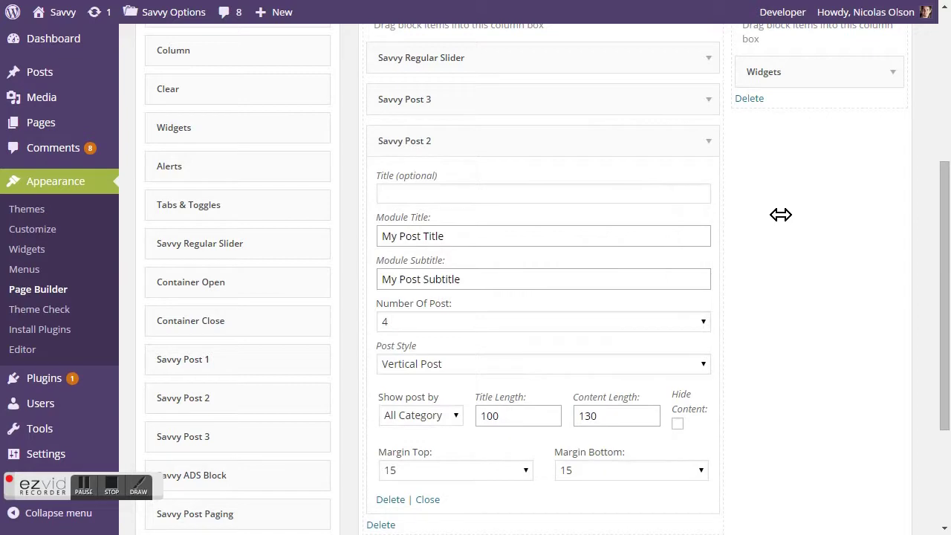
pyautogui.scroll(-2, 542, 312)
pyautogui.click(439, 396)
pyautogui.click(439, 396)
pyautogui.click(435, 289)
pyautogui.click(424, 321)
pyautogui.scroll(2, 454, 291)
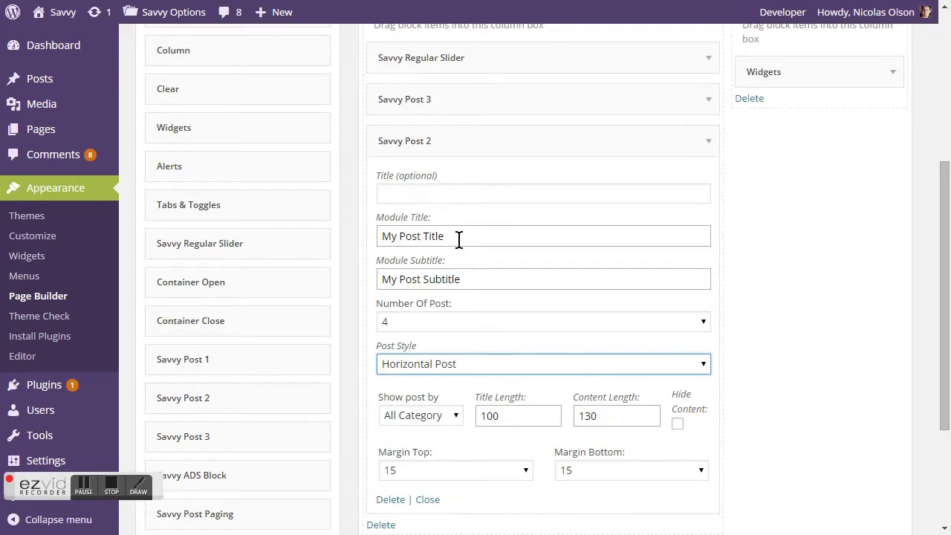
# Step: Give the Savvy Post 2 block the module title Games Category and set it to show 5 posts in the Horizontal Post style
pyautogui.moveTo(459, 239); pyautogui.dragTo(371, 231)
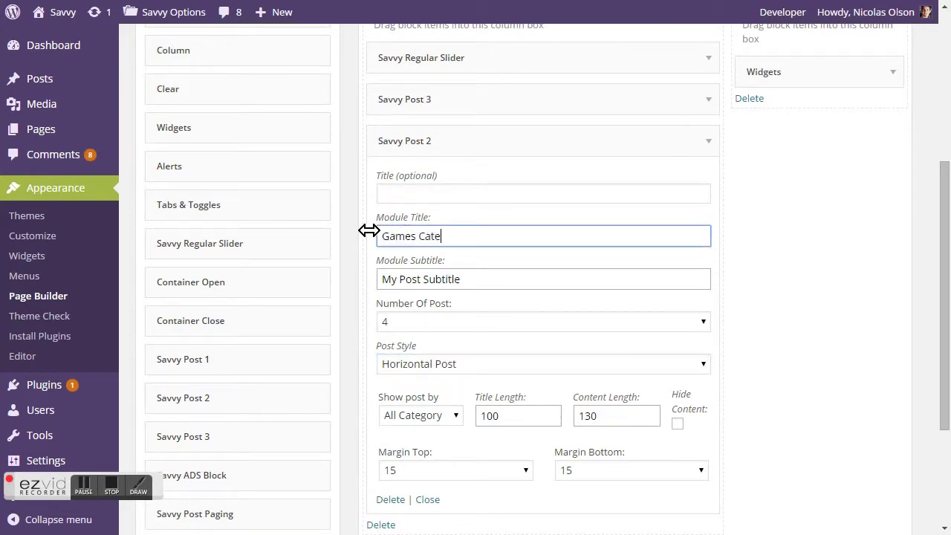
pyautogui.click(413, 324)
pyautogui.click(393, 396)
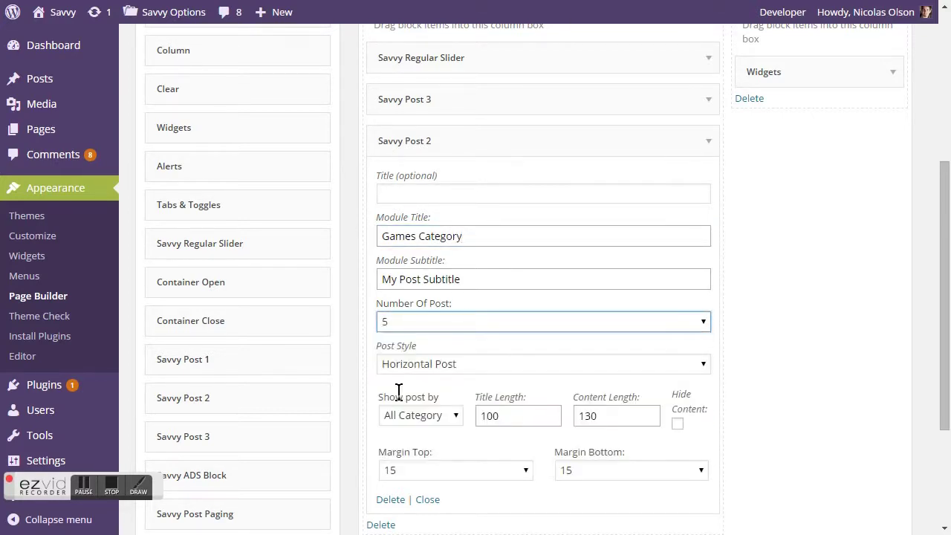
pyautogui.click(462, 369)
pyautogui.click(461, 394)
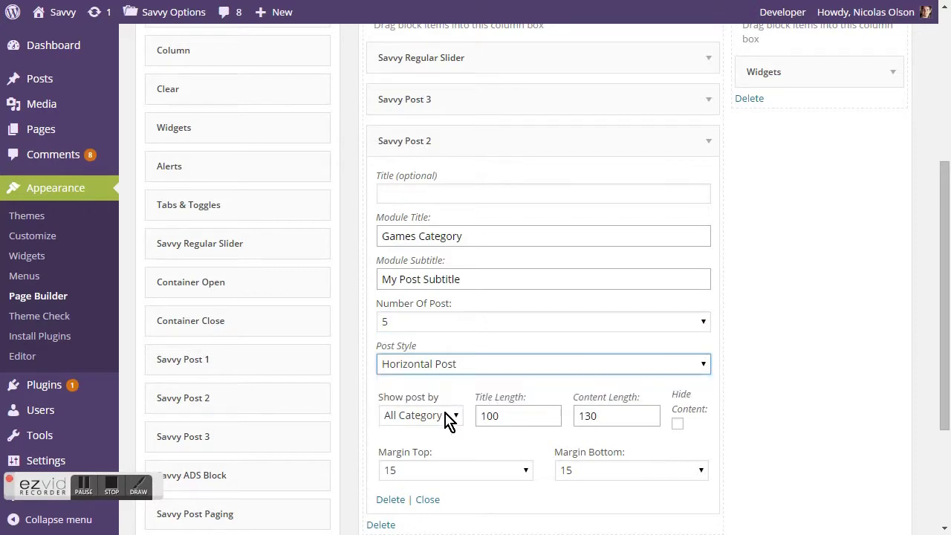
# Step: Show posts from the Games category in the Savvy Post 2 block and collapse its settings
pyautogui.click(448, 416)
pyautogui.click(407, 279)
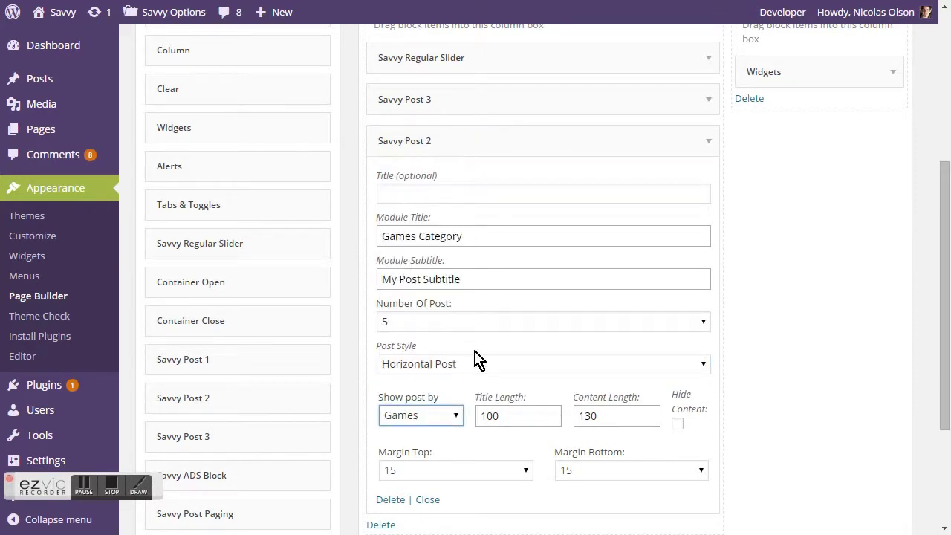
pyautogui.scroll(-1, 648, 464)
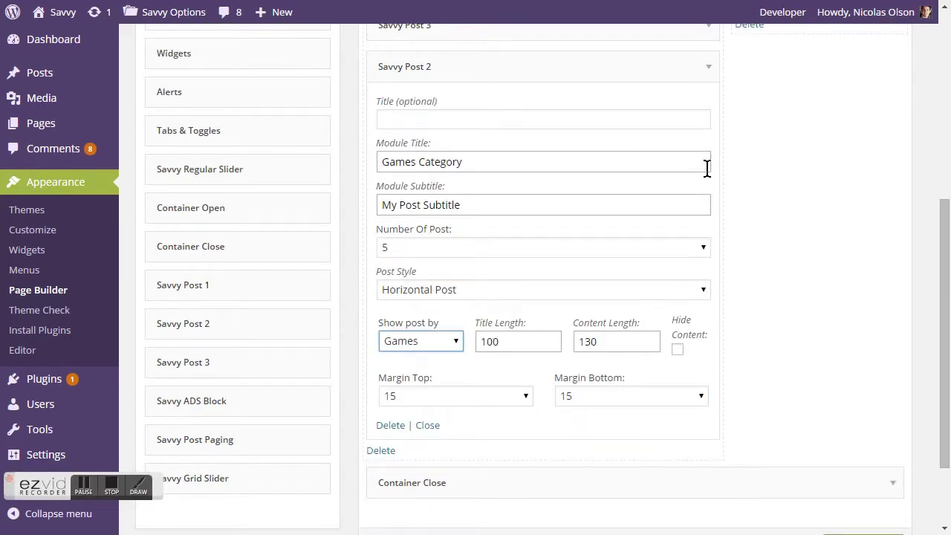
pyautogui.click(709, 67)
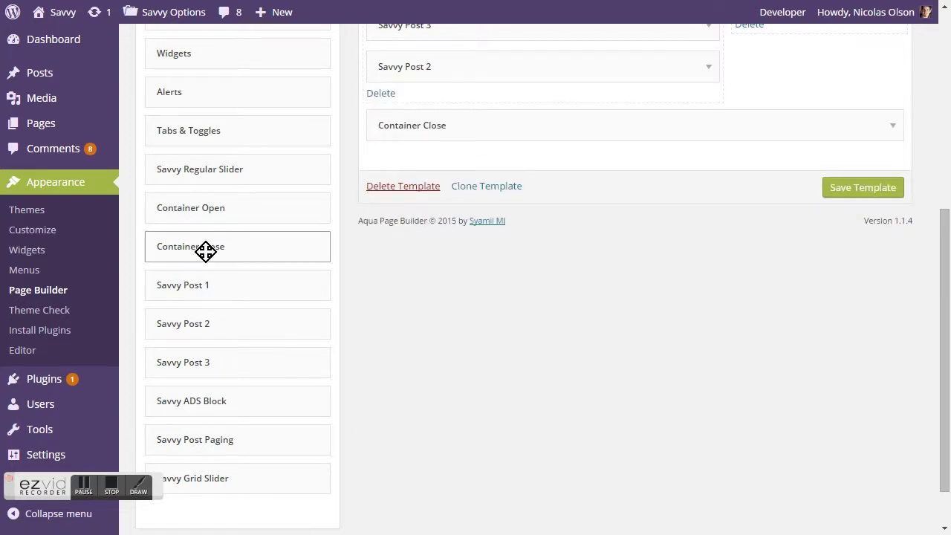
# Step: Add a full-width Savvy ADS Block below Savvy Post 2, use 4.jpg from the media library as its image and collapse it
pyautogui.moveTo(205, 405); pyautogui.dragTo(424, 113)
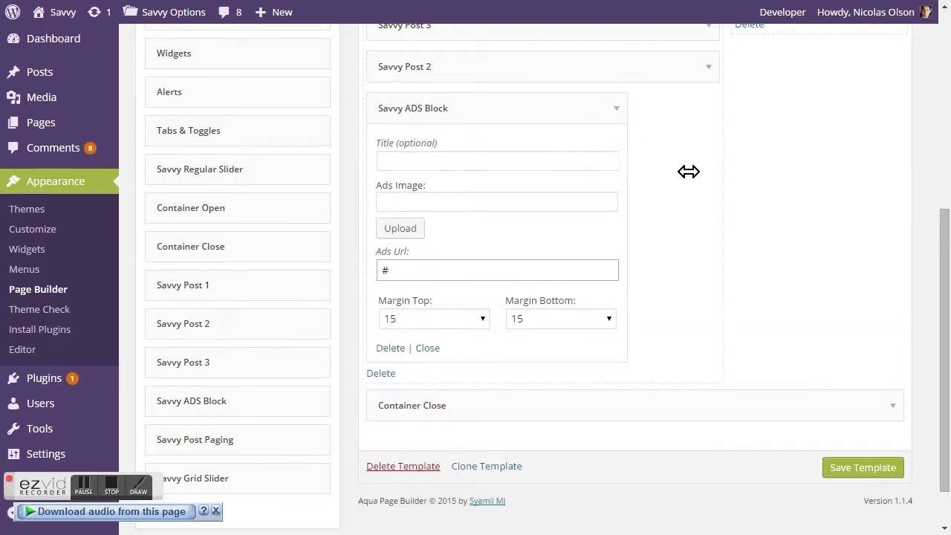
pyautogui.click(401, 232)
pyautogui.click(199, 199)
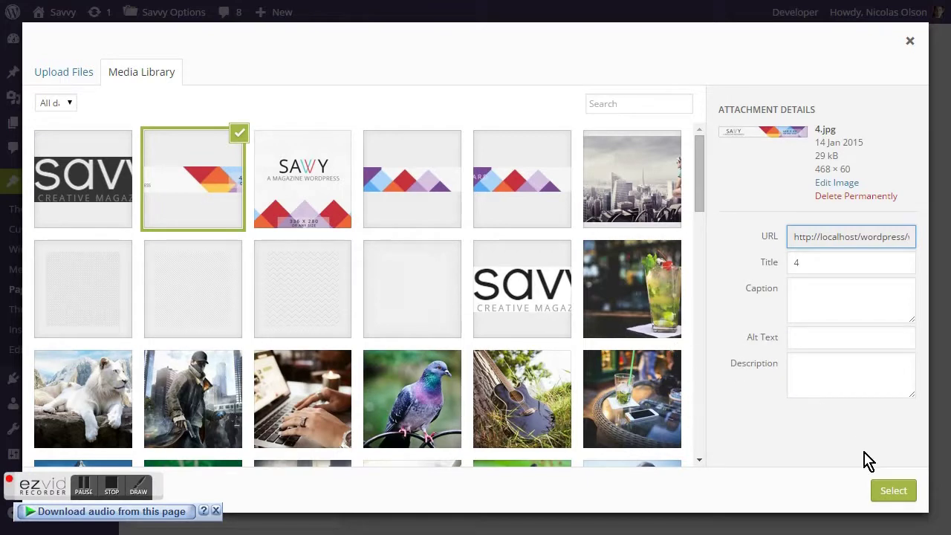
pyautogui.click(891, 492)
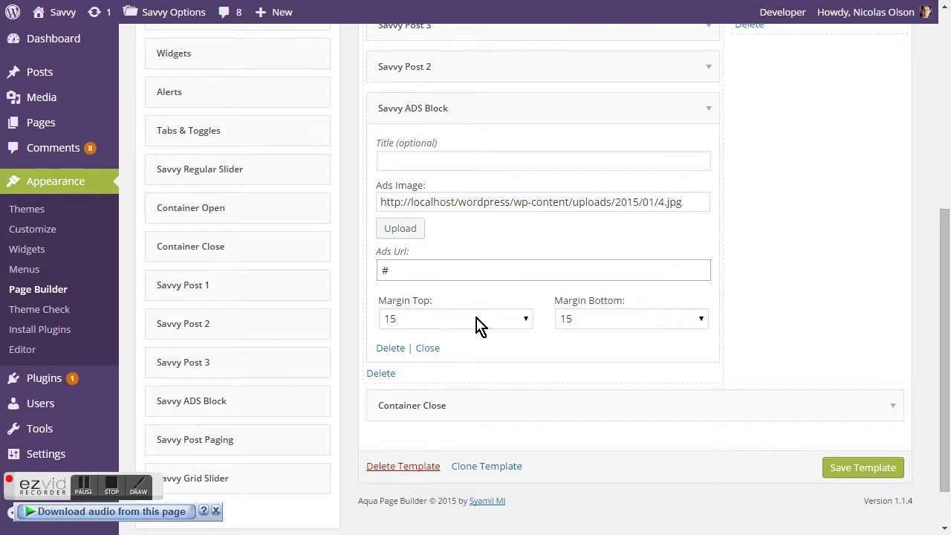
pyautogui.click(709, 109)
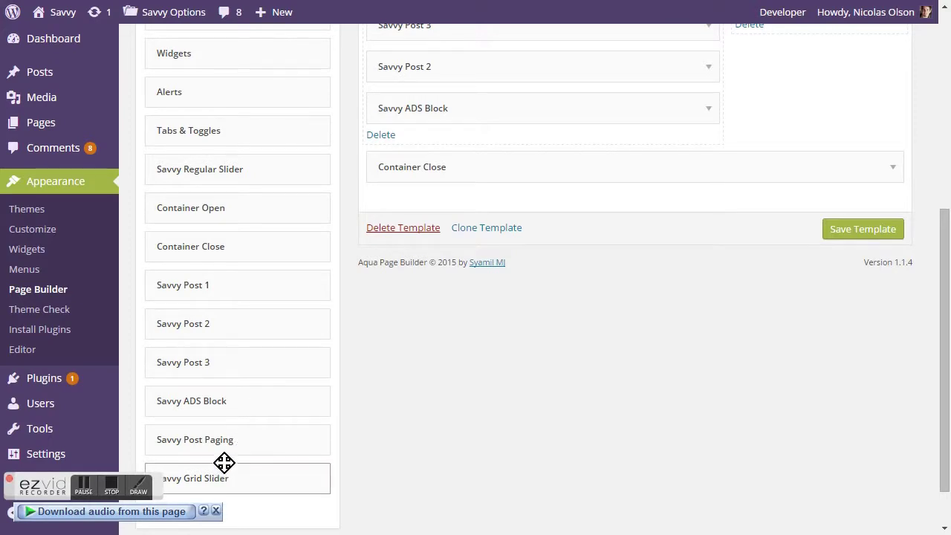
# Step: Add two Savvy Post 2 blocks side by side below the ads block, each at half the wide column's width
pyautogui.scroll(-1, 208, 356)
pyautogui.moveTo(210, 272); pyautogui.dragTo(426, 196)
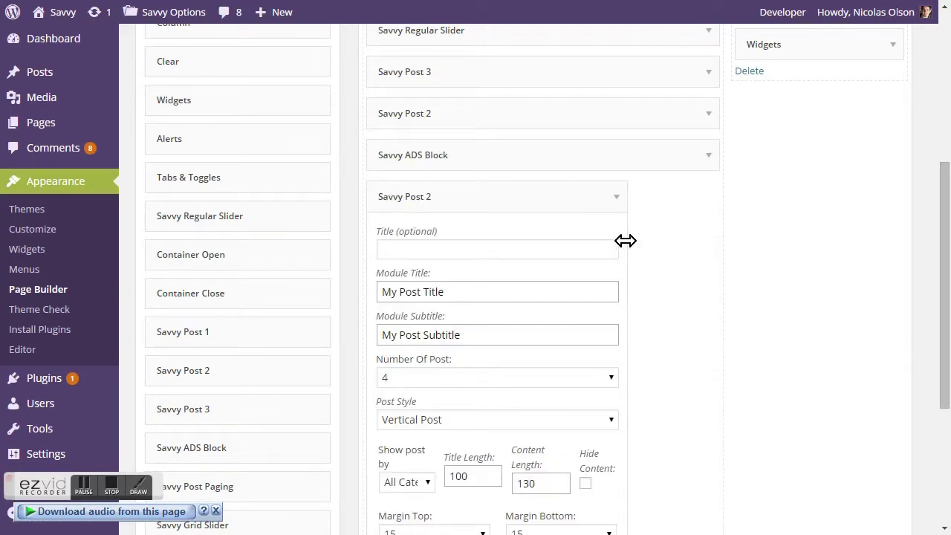
pyautogui.moveTo(627, 240); pyautogui.dragTo(708, 240)
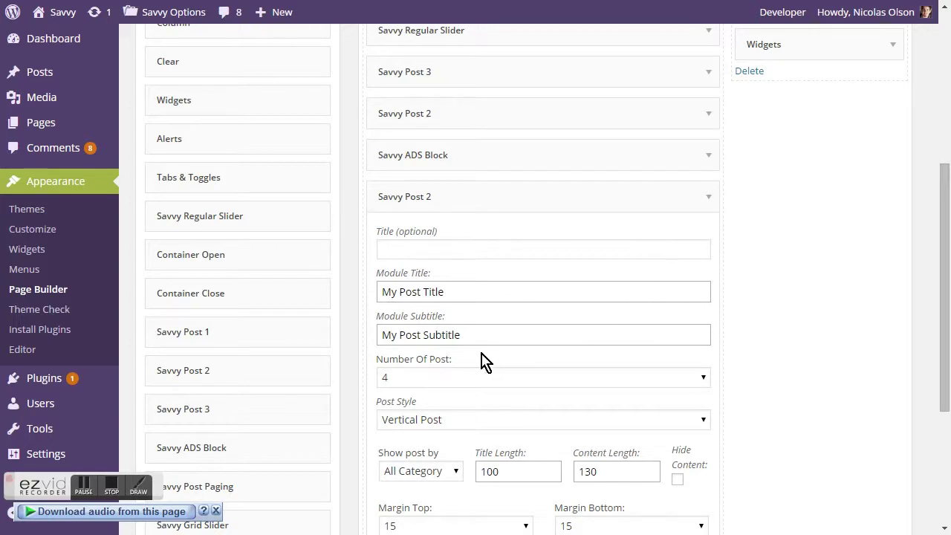
pyautogui.click(468, 379)
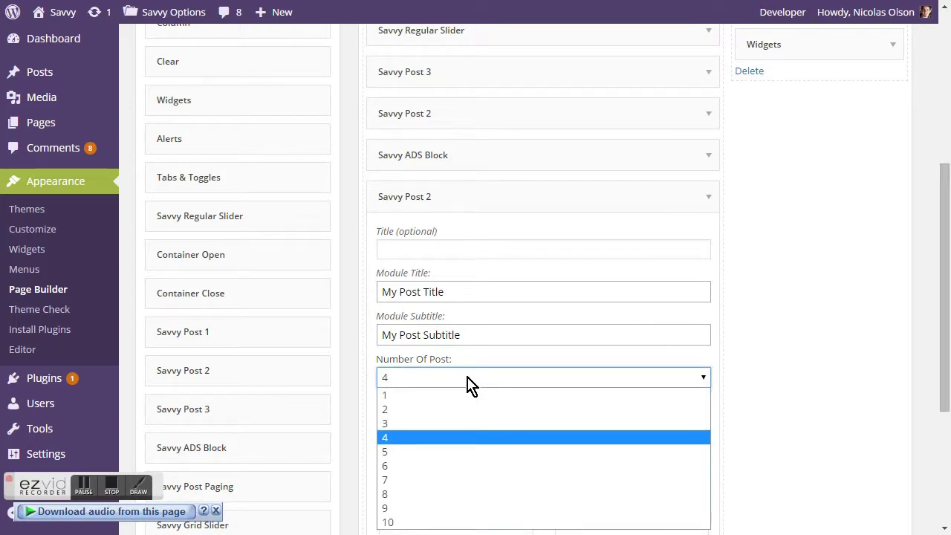
pyautogui.click(468, 379)
pyautogui.moveTo(720, 256); pyautogui.dragTo(503, 259)
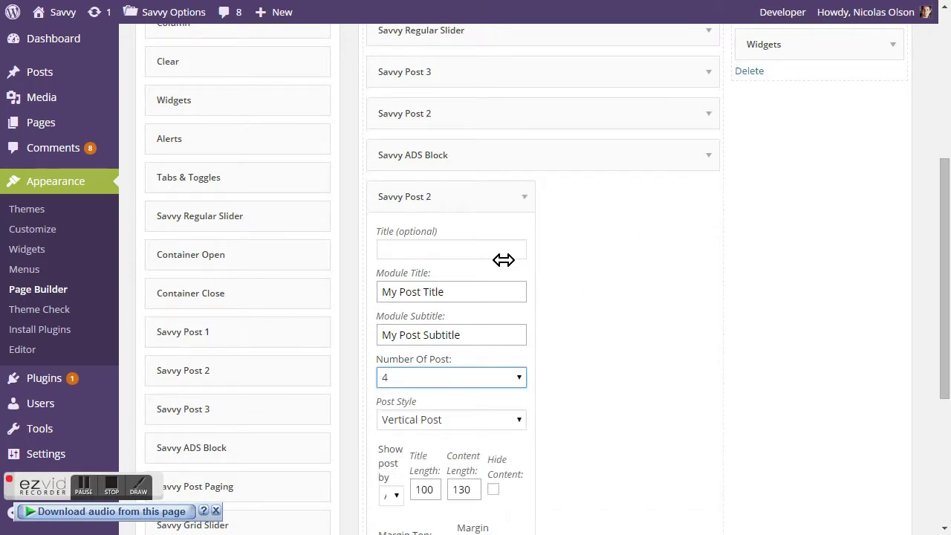
pyautogui.moveTo(246, 378); pyautogui.dragTo(530, 232)
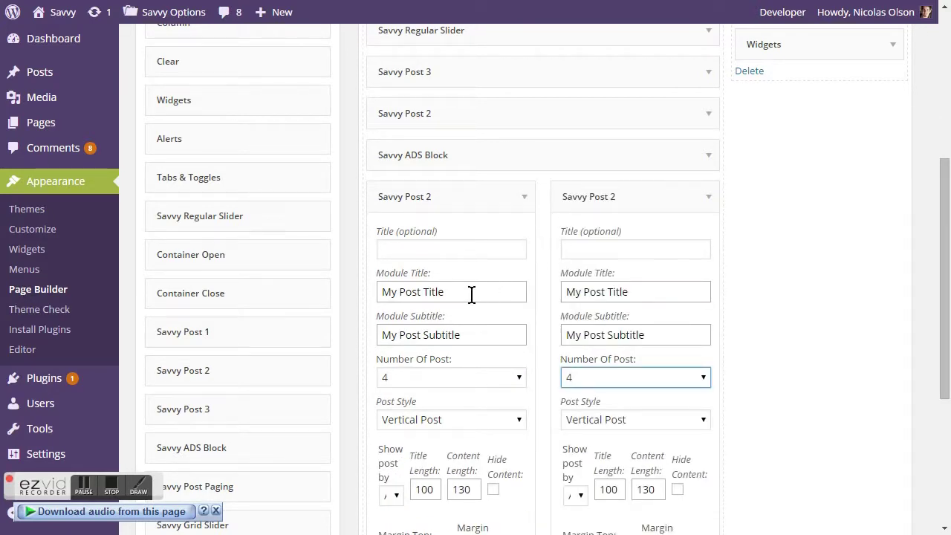
# Step: Title the left half-width Savvy Post 2 block Lifestyle Category, show posts from the Lifestyle category and collapse its settings
pyautogui.moveTo(471, 295); pyautogui.dragTo(357, 290)
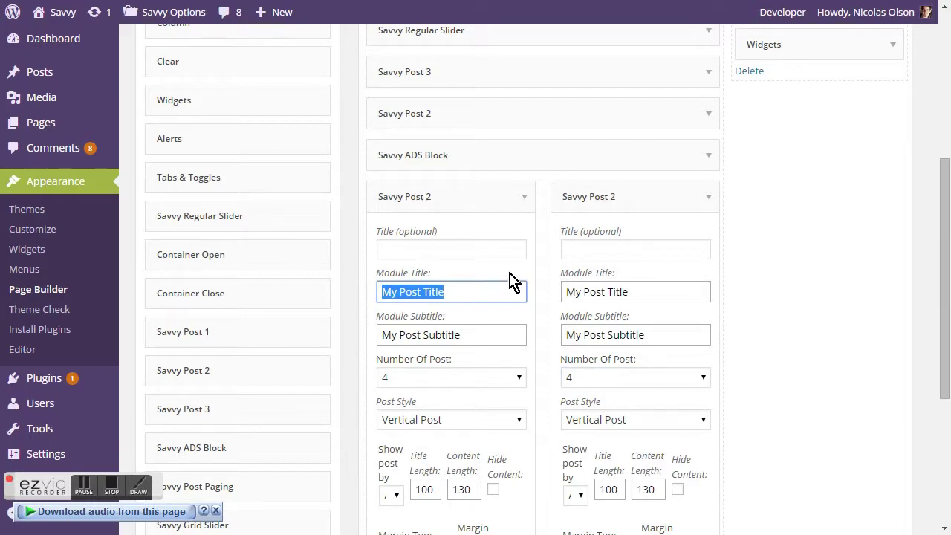
pyautogui.write('An')
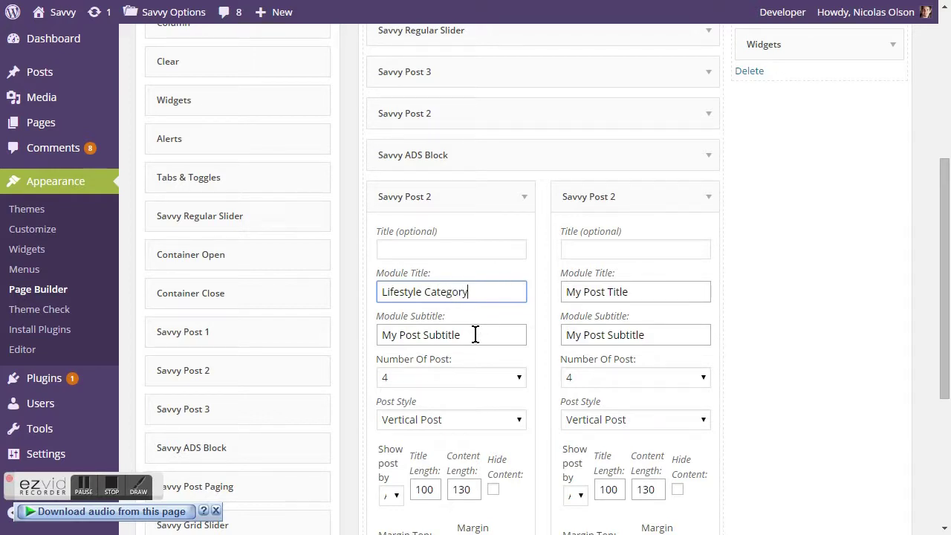
pyautogui.click(459, 390)
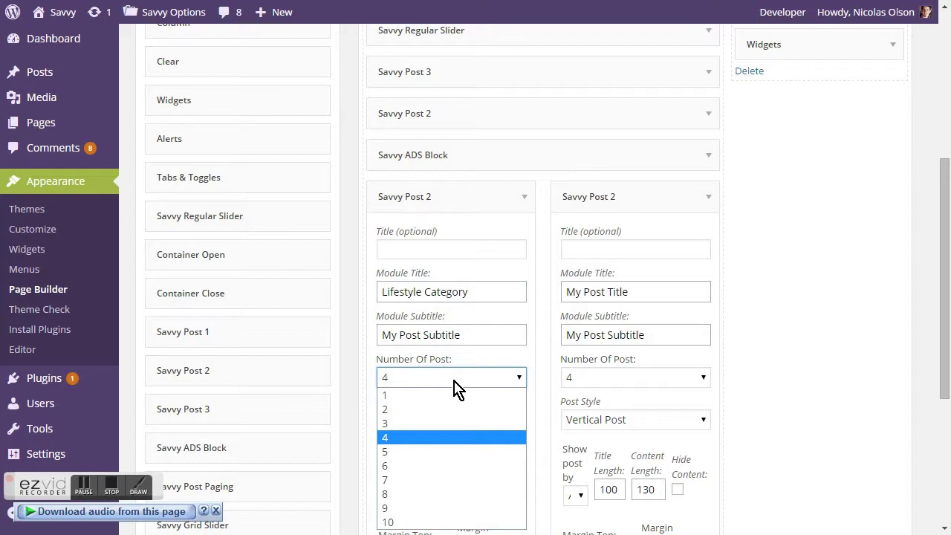
pyautogui.click(454, 381)
pyautogui.click(454, 381)
pyautogui.click(457, 388)
pyautogui.scroll(-1, 453, 397)
pyautogui.click(398, 421)
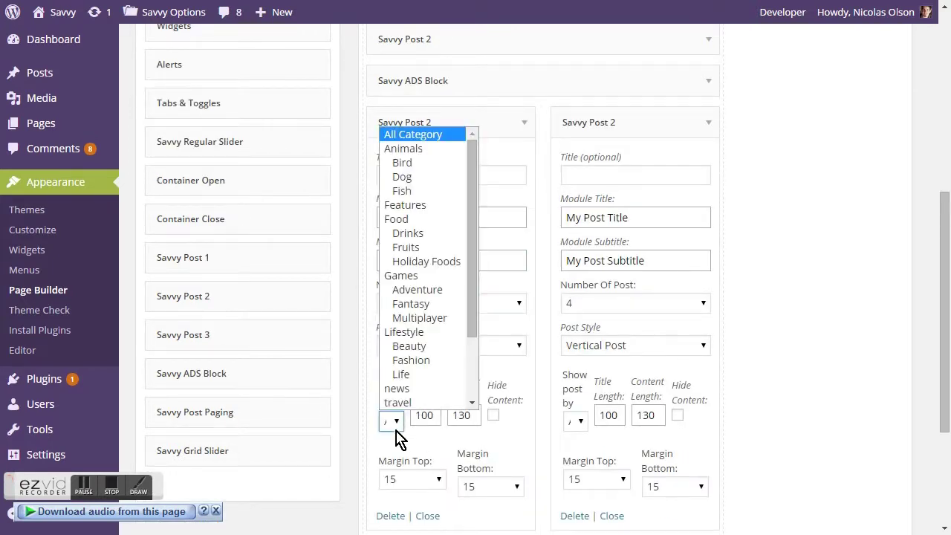
pyautogui.click(396, 334)
pyautogui.scroll(-1, 469, 377)
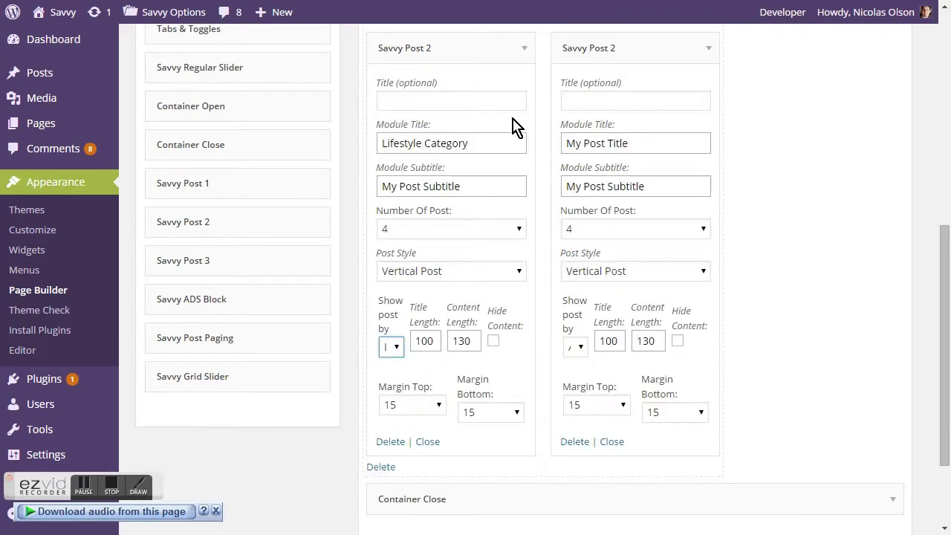
pyautogui.click(524, 50)
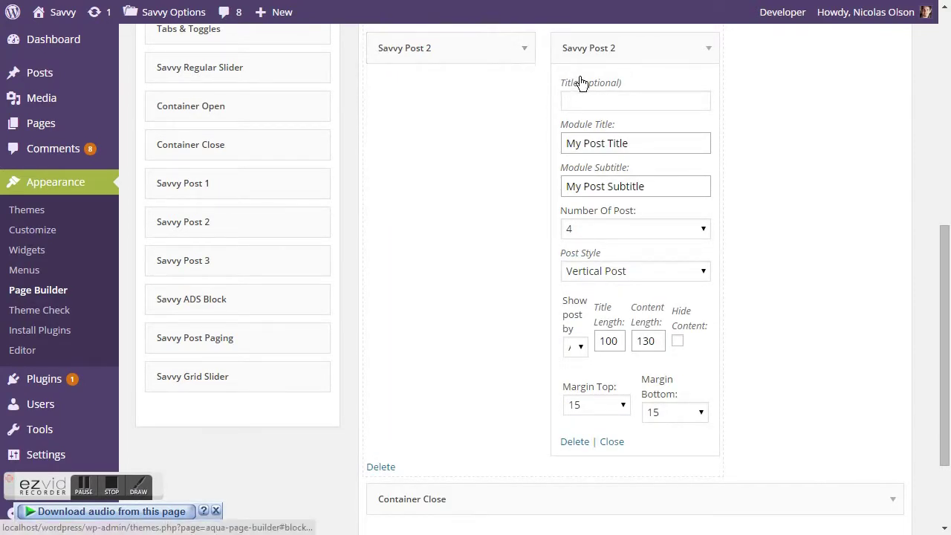
# Step: Title the right half-width Savvy Post 2 block Features Category, show posts from the Features category and collapse its settings
pyautogui.tripleClick(647, 143)
pyautogui.write('L')
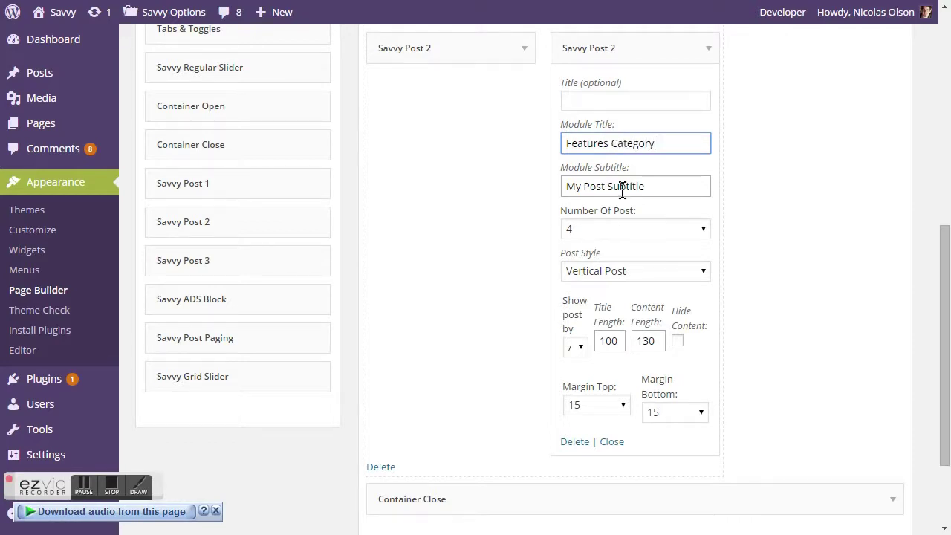
pyautogui.click(577, 347)
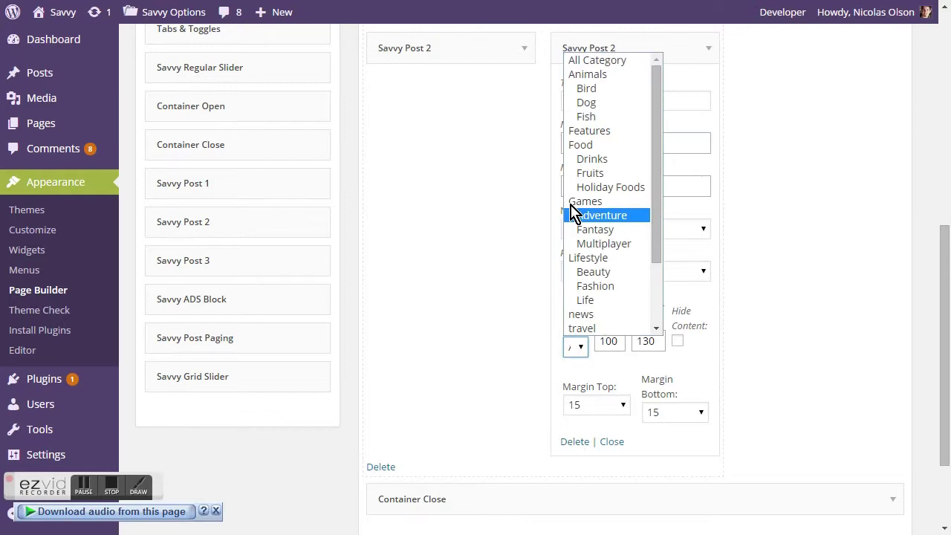
pyautogui.click(585, 133)
pyautogui.click(706, 59)
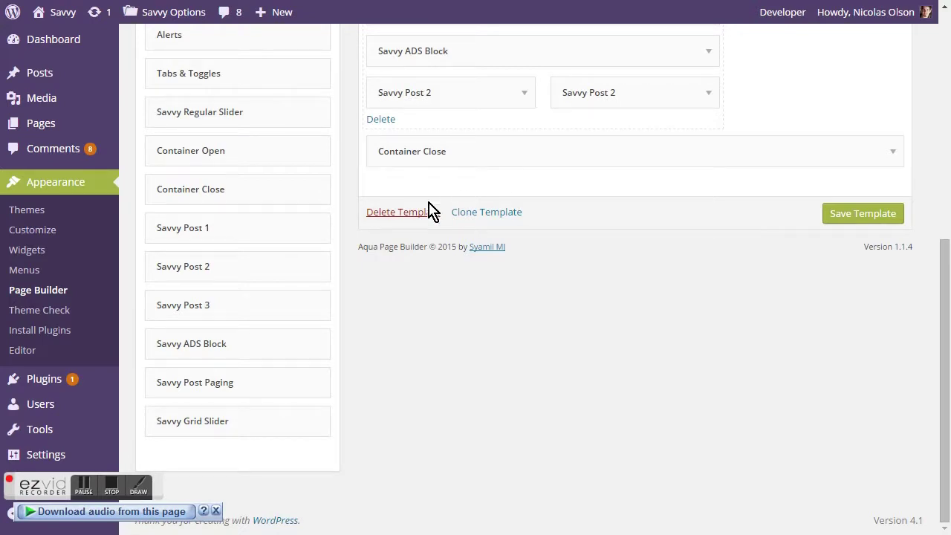
# Step: Add a Savvy Post Paging block directly below the ads block and stretch it to the wide column's full width
pyautogui.moveTo(228, 389); pyautogui.dragTo(495, 121)
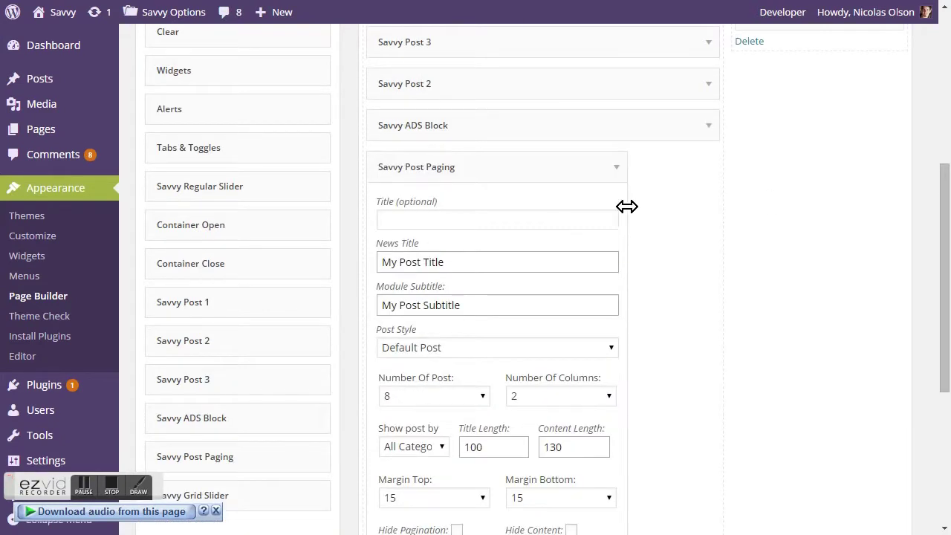
pyautogui.moveTo(626, 205); pyautogui.dragTo(790, 212)
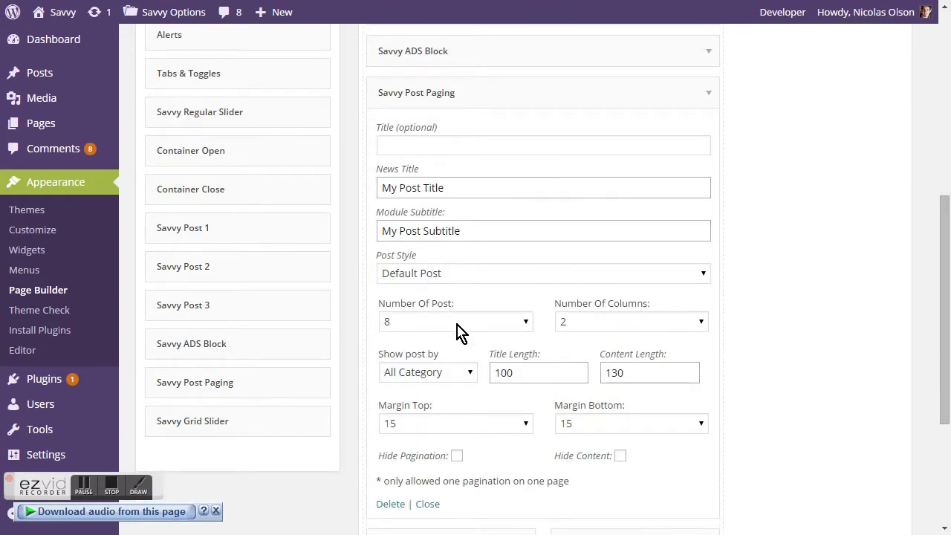
# Step: Set the Savvy Post Paging block's news title to Latest Post and collapse its settings
pyautogui.scroll(-1, 496, 346)
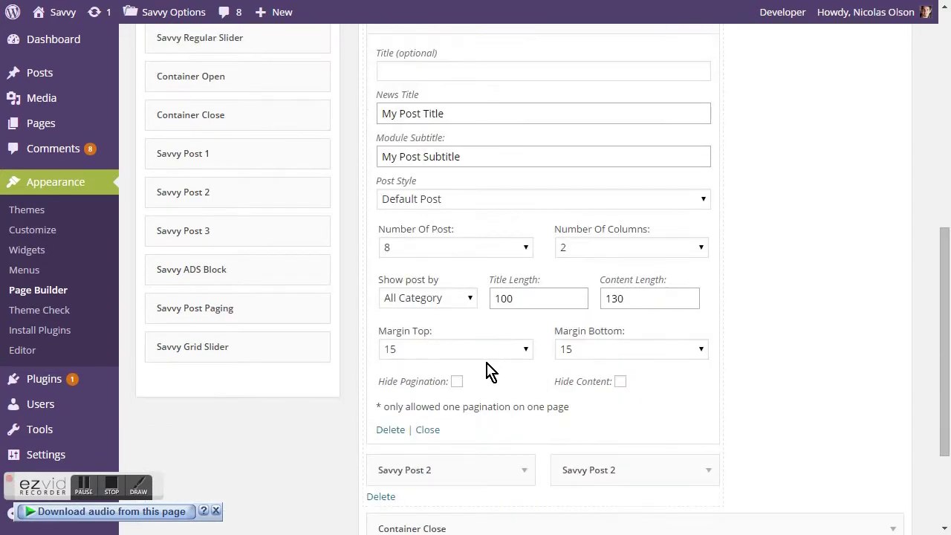
pyautogui.scroll(2, 471, 286)
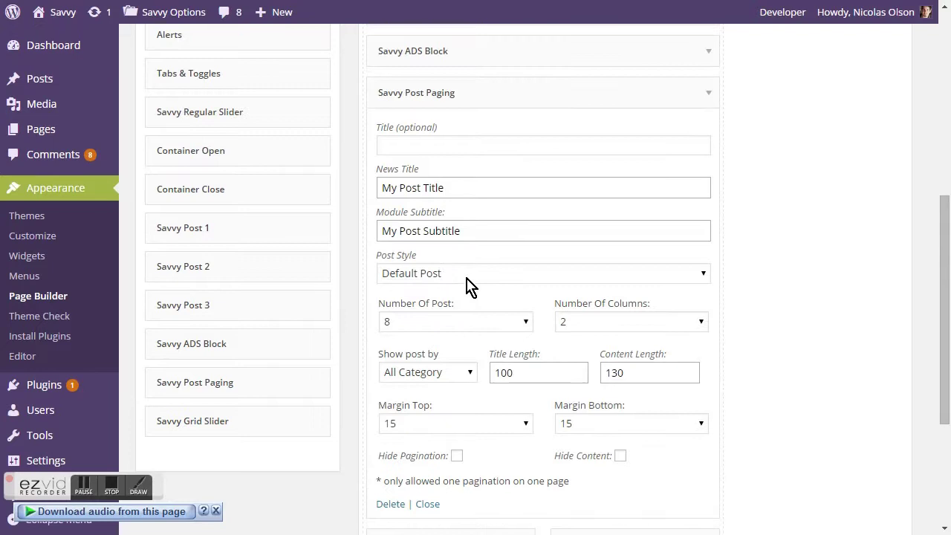
pyautogui.click(454, 262)
pyautogui.moveTo(454, 262); pyautogui.dragTo(371, 250)
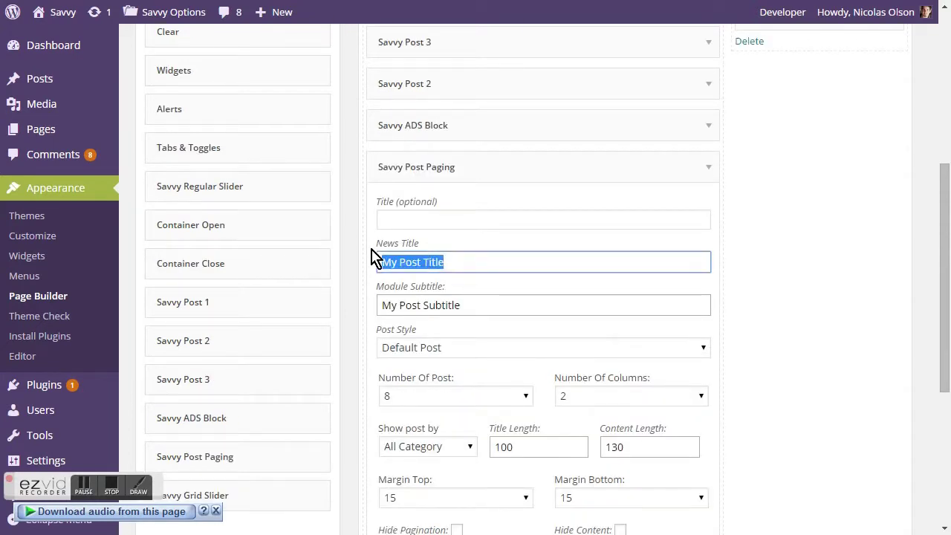
pyautogui.write('Latest')
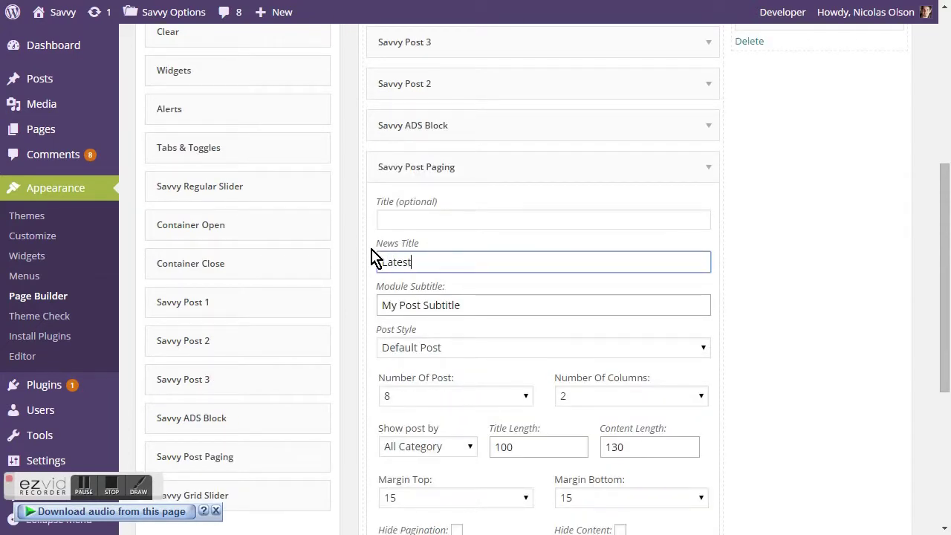
pyautogui.write(' Post')
pyautogui.scroll(-1, 567, 365)
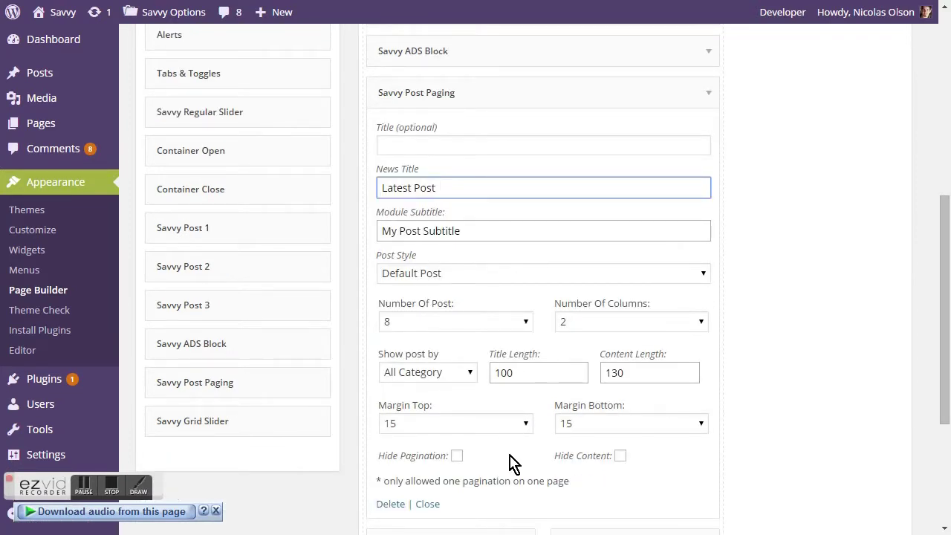
pyautogui.click(714, 97)
# Step: Move the Savvy Post Paging block below the two half-width Savvy Post 2 blocks and save the template
pyautogui.moveTo(569, 91); pyautogui.dragTo(576, 144)
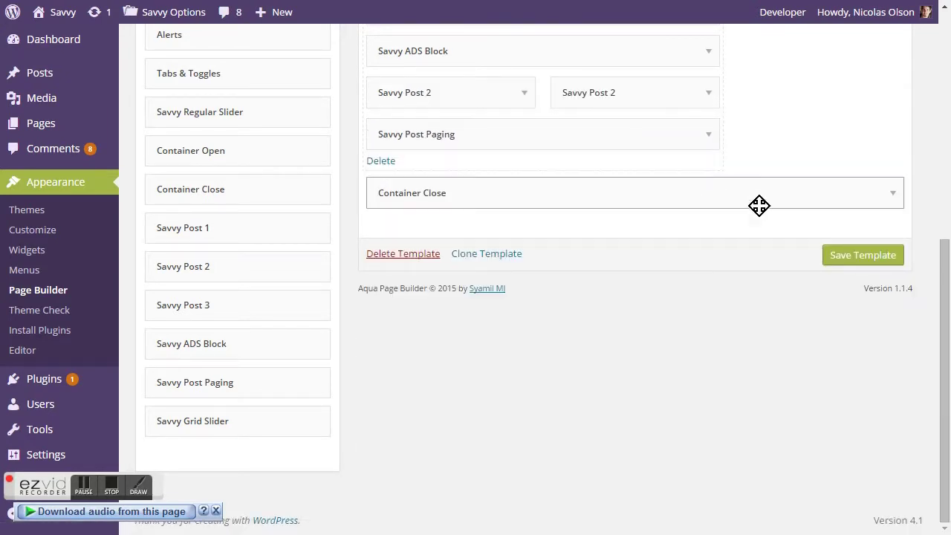
pyautogui.click(852, 256)
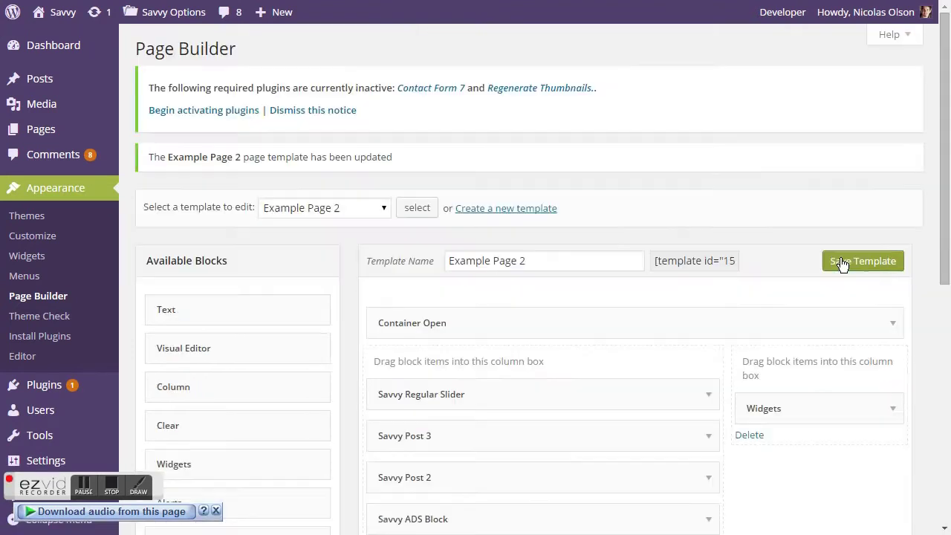
# Step: Visit the site, open Example Page 2 and examine its slider, category modules, ads, sidebar and paged posts down to the footer
pyautogui.moveTo(63, 12)
pyautogui.click(52, 38)
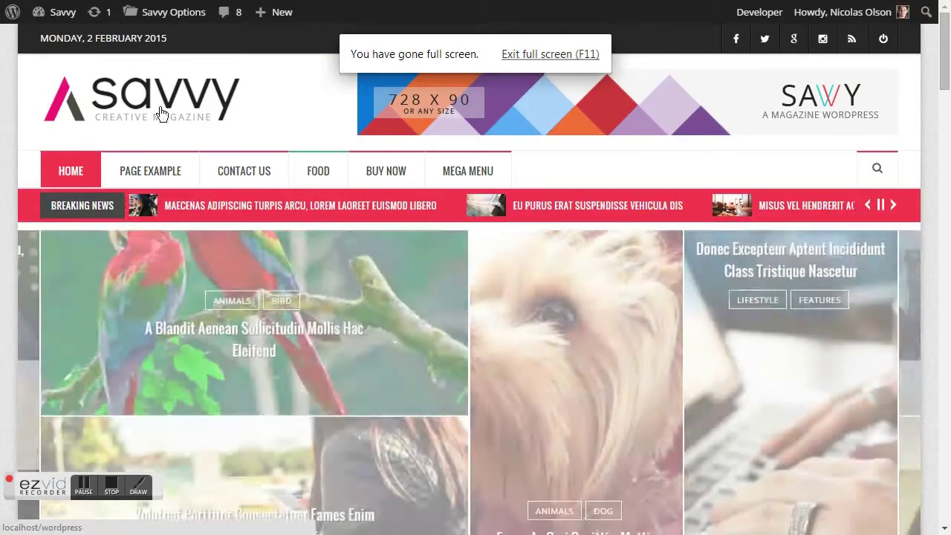
pyautogui.moveTo(152, 171)
pyautogui.click(152, 247)
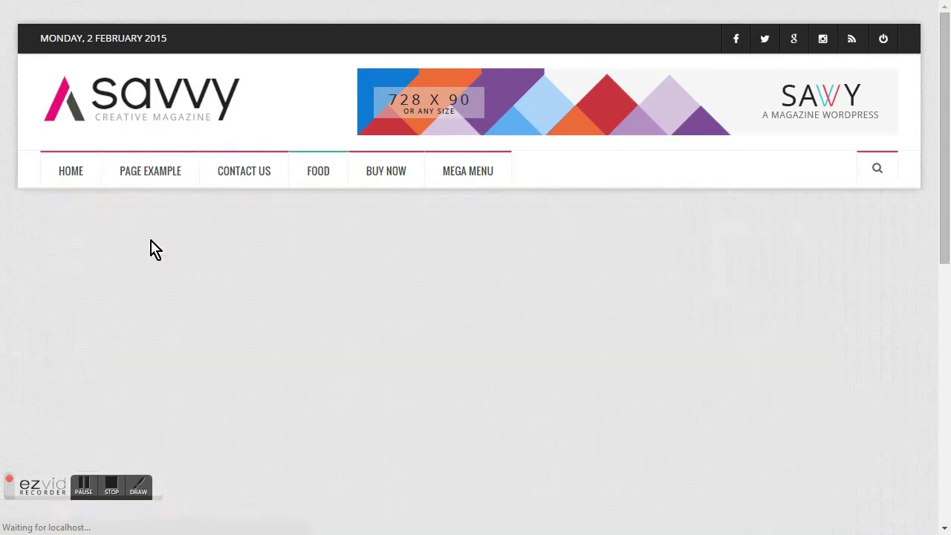
pyautogui.scroll(-10, 413, 336)
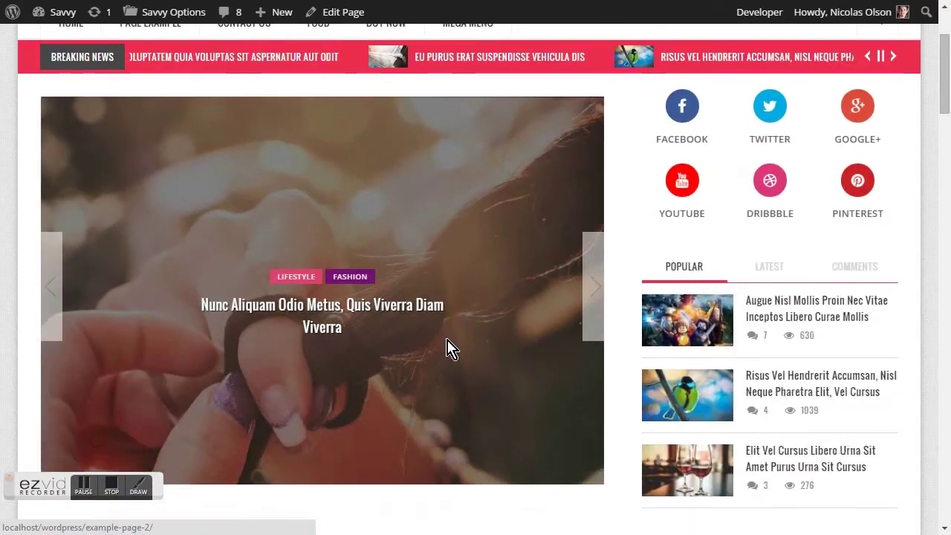
pyautogui.scroll(-5, 468, 359)
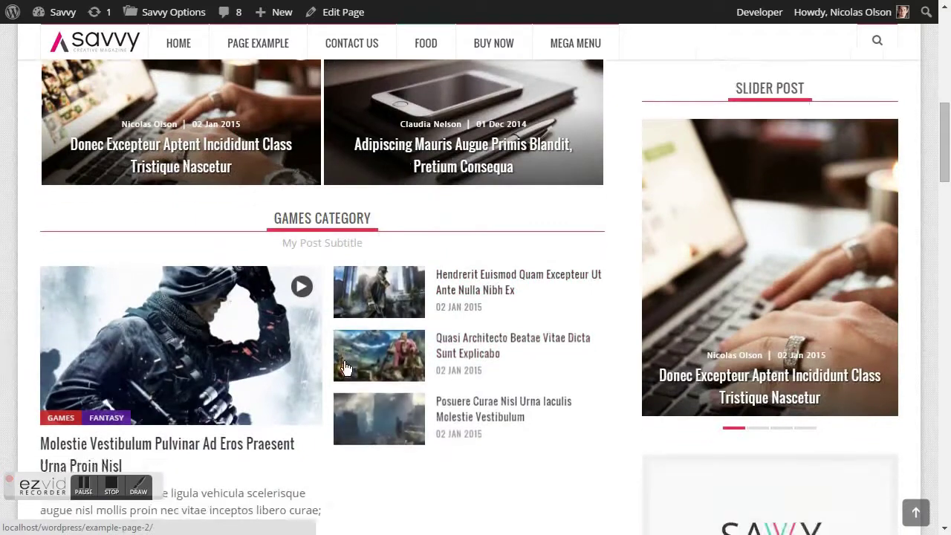
pyautogui.scroll(-3, 323, 318)
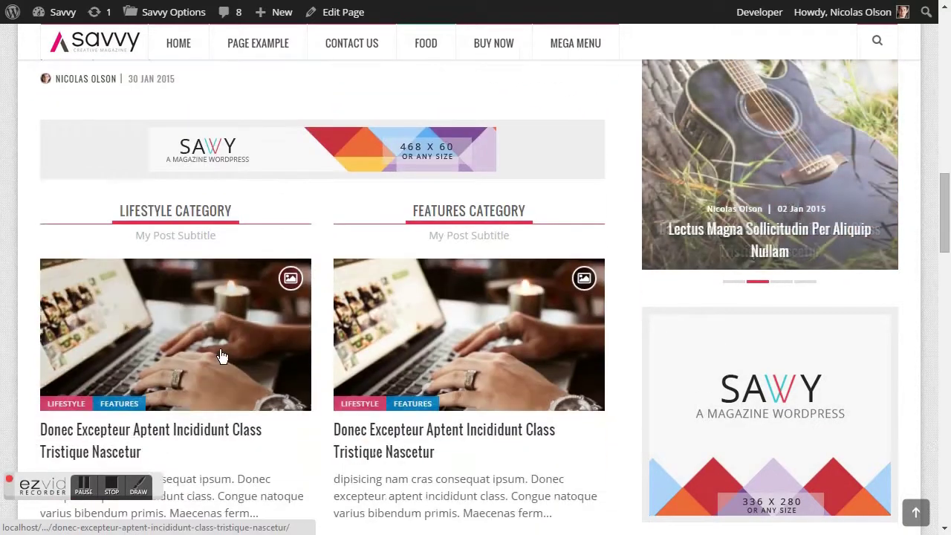
pyautogui.scroll(-3, 377, 349)
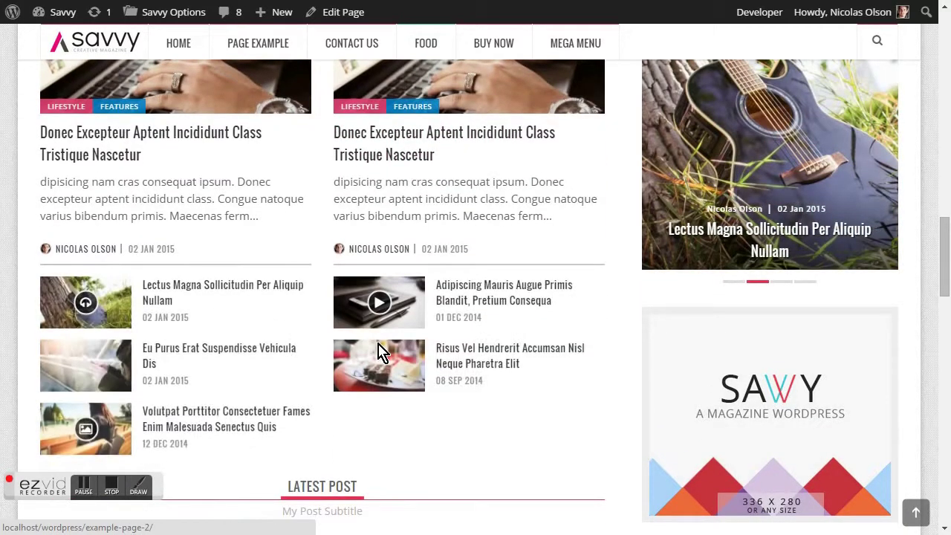
pyautogui.scroll(-8, 381, 351)
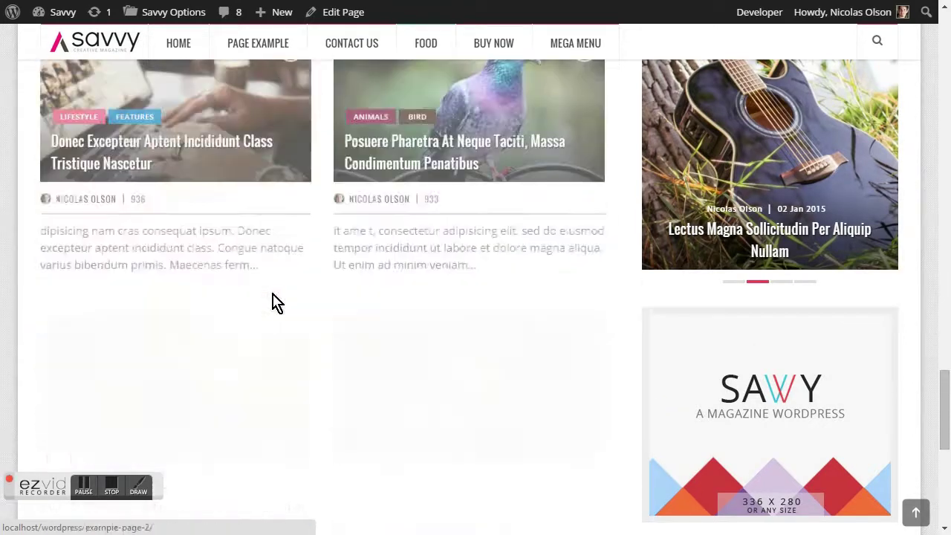
pyautogui.scroll(-5, 273, 303)
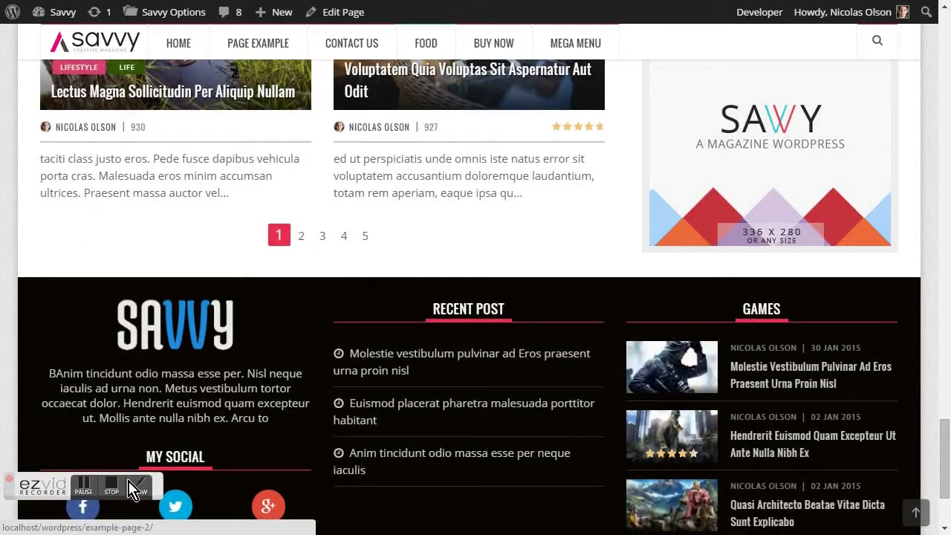